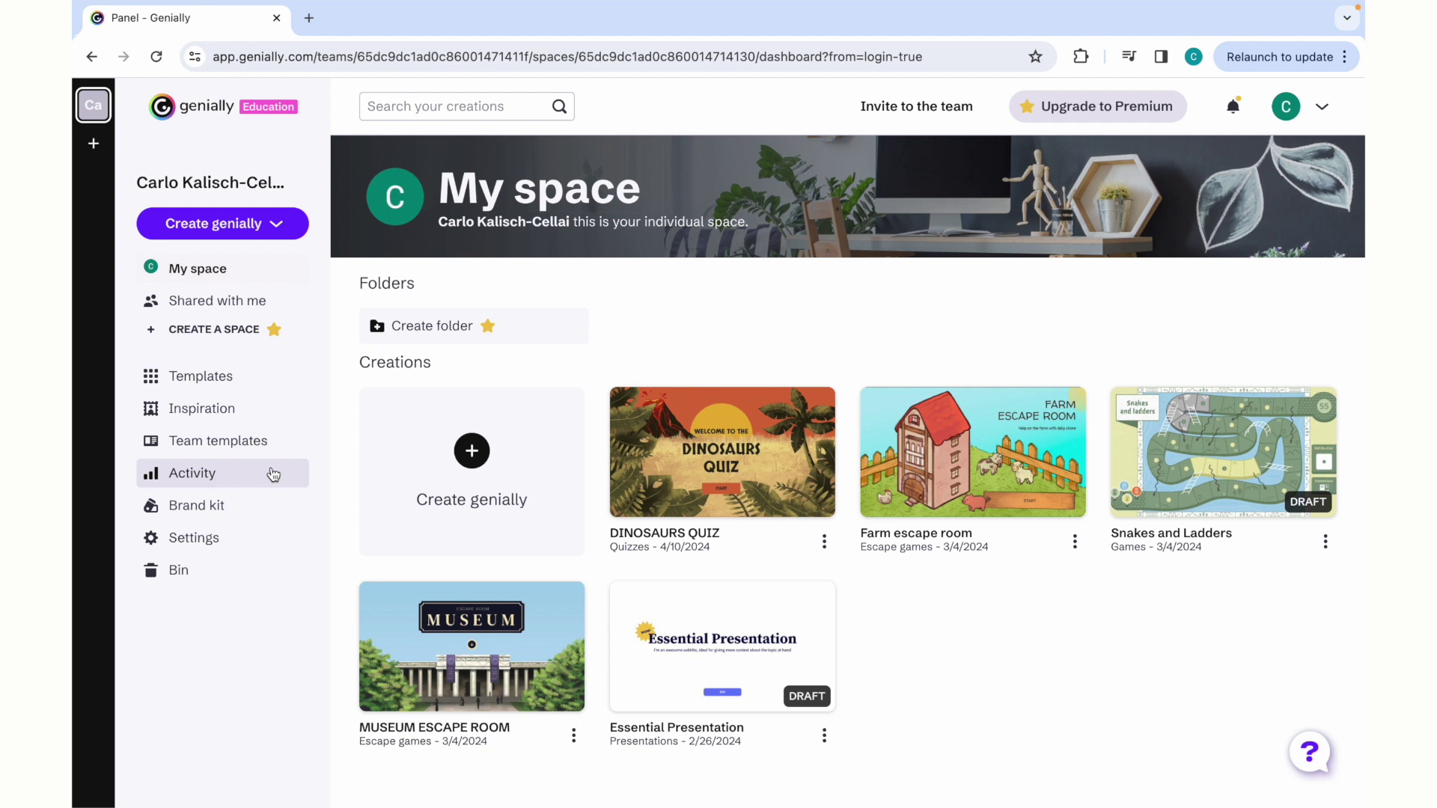
Go from My space to the Templates gallery, which shows Games and challenges and Presentations.
mouse_move(677, 472)
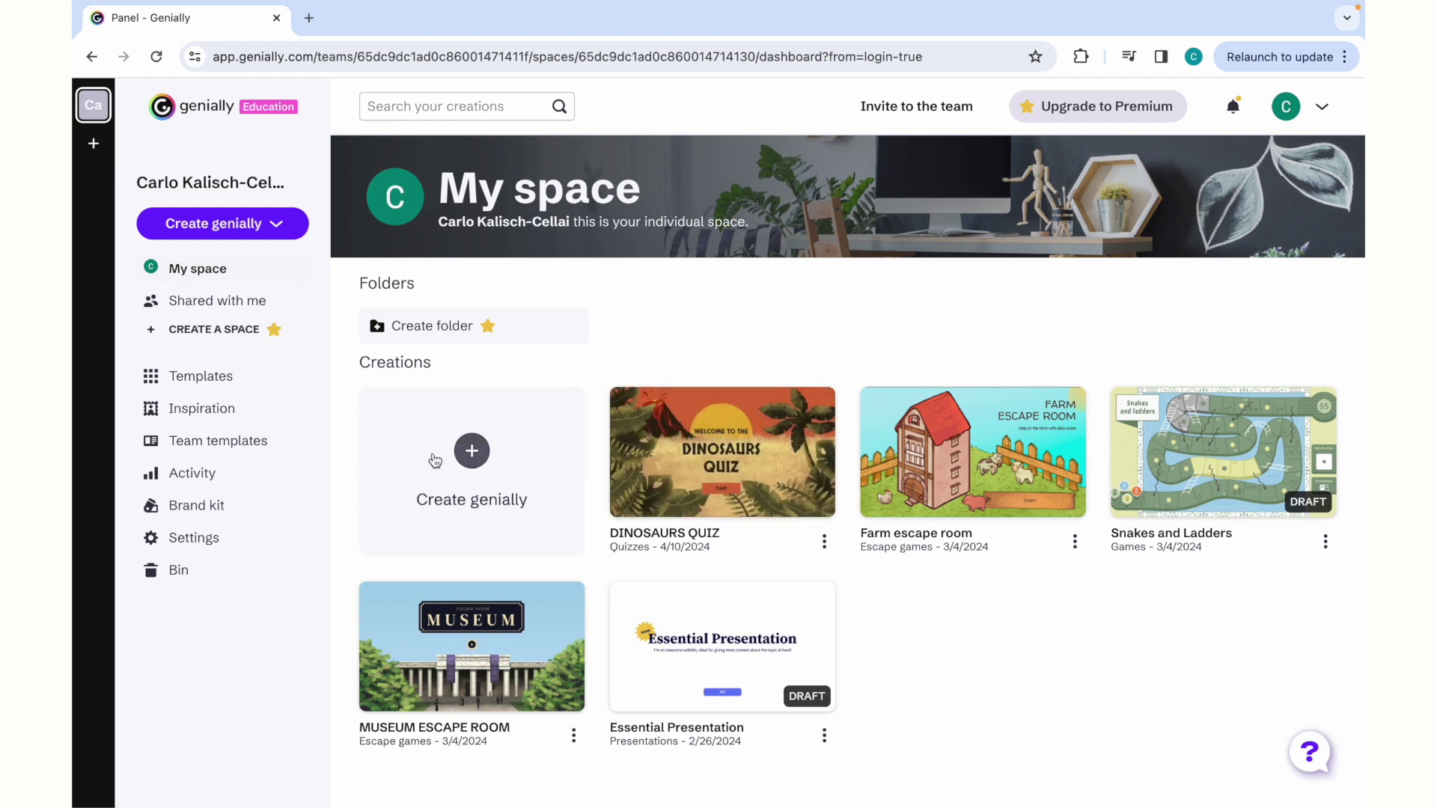
click(238, 379)
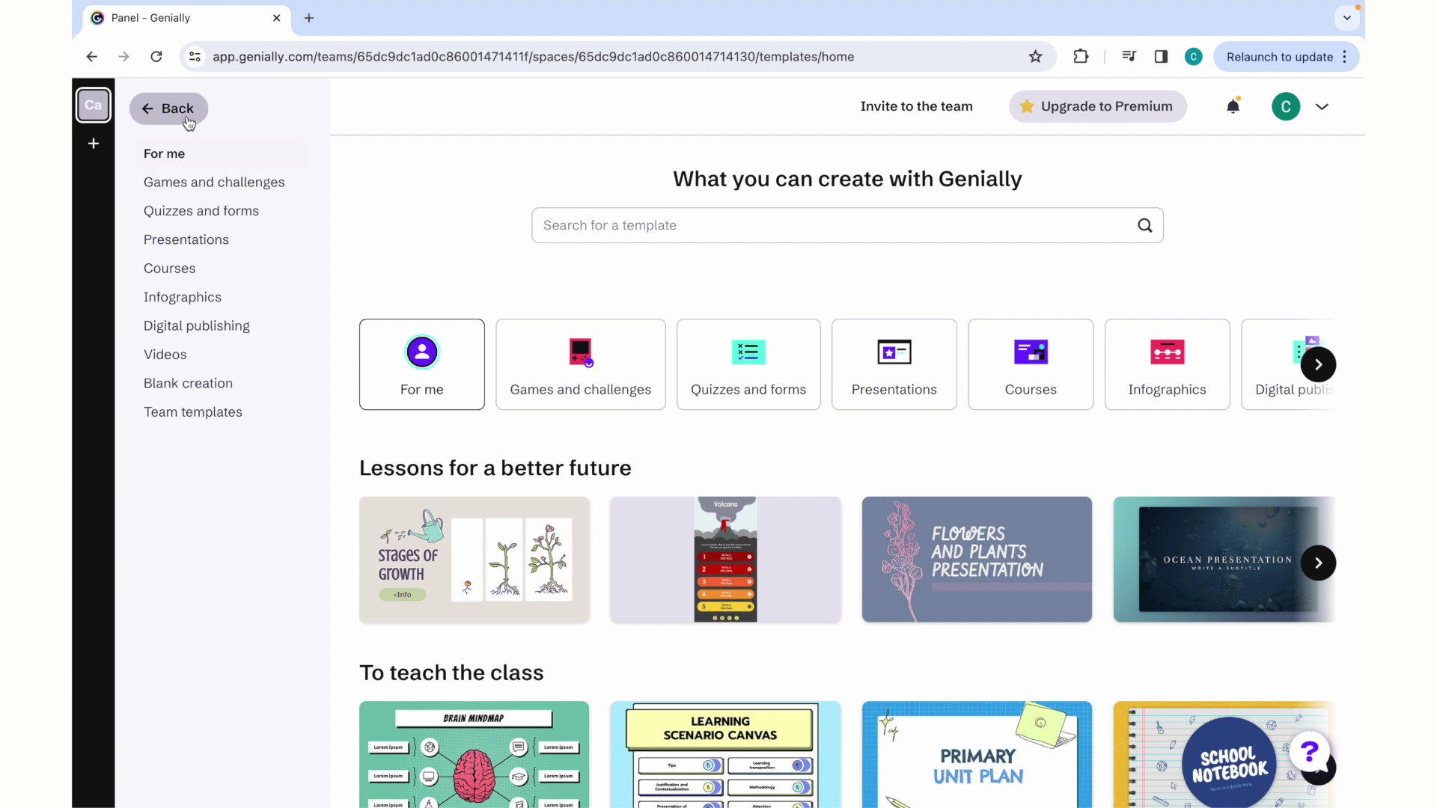
Search the templates for 'environmental' using the suggested result.
click(633, 222)
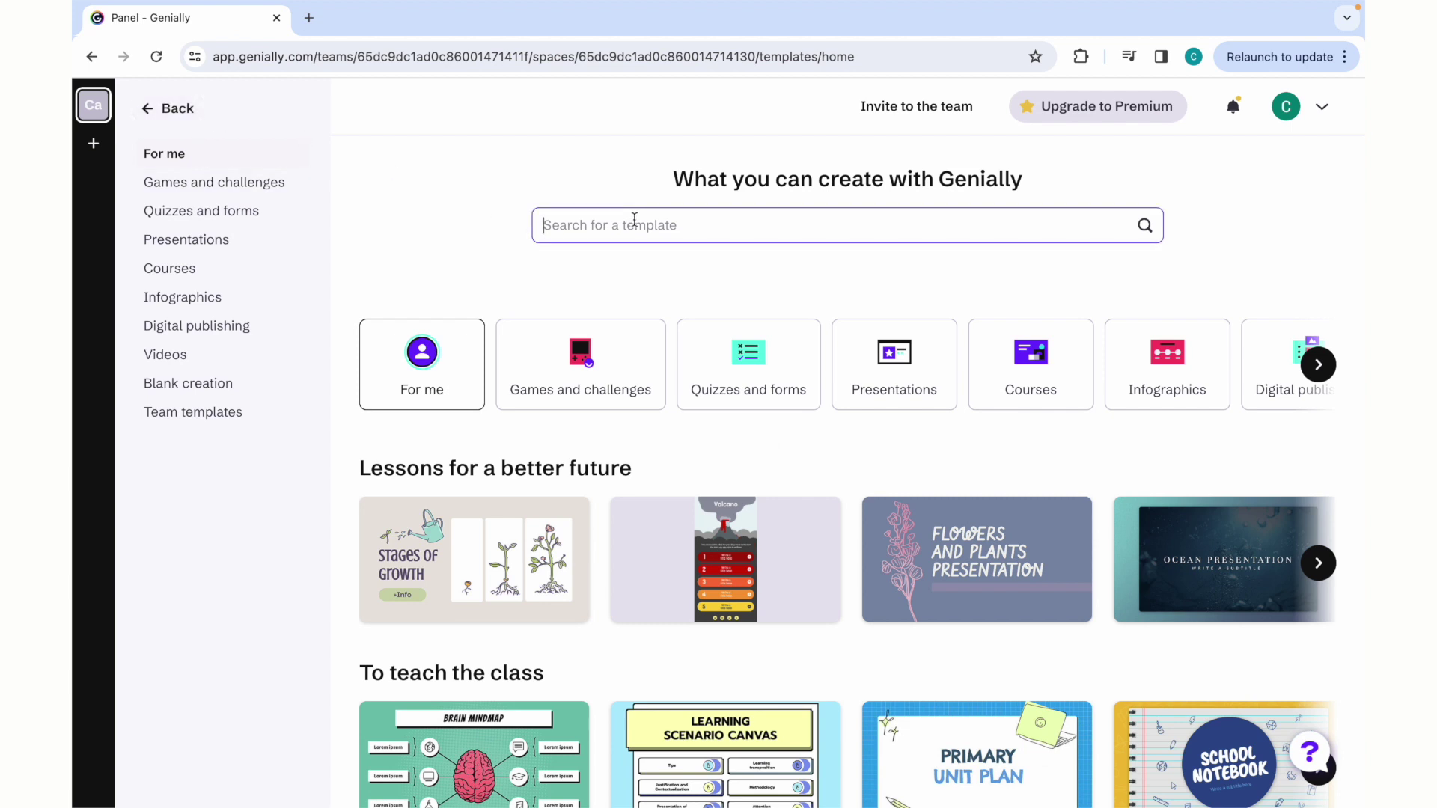
text(ev)
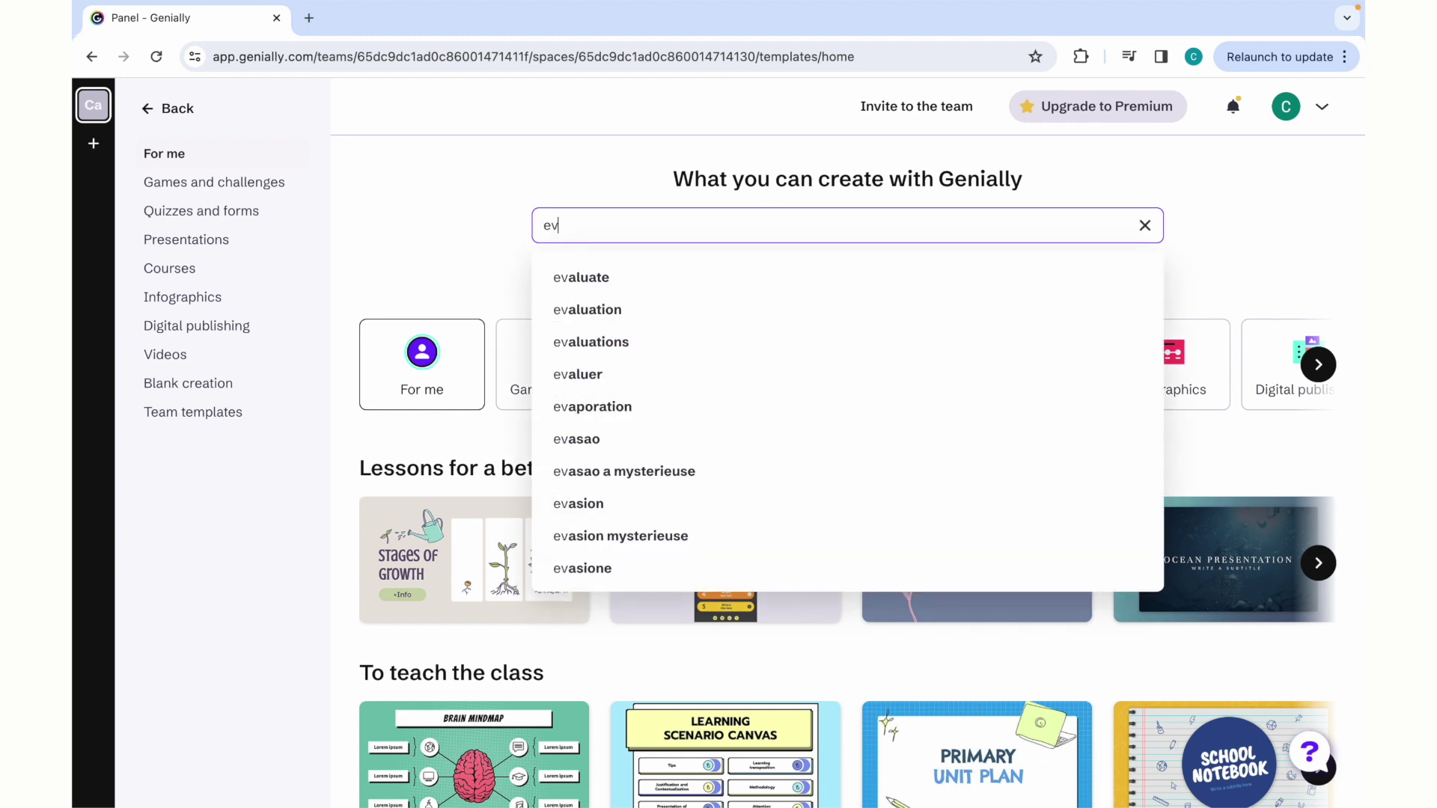
key(BackSpace)
text(nvir)
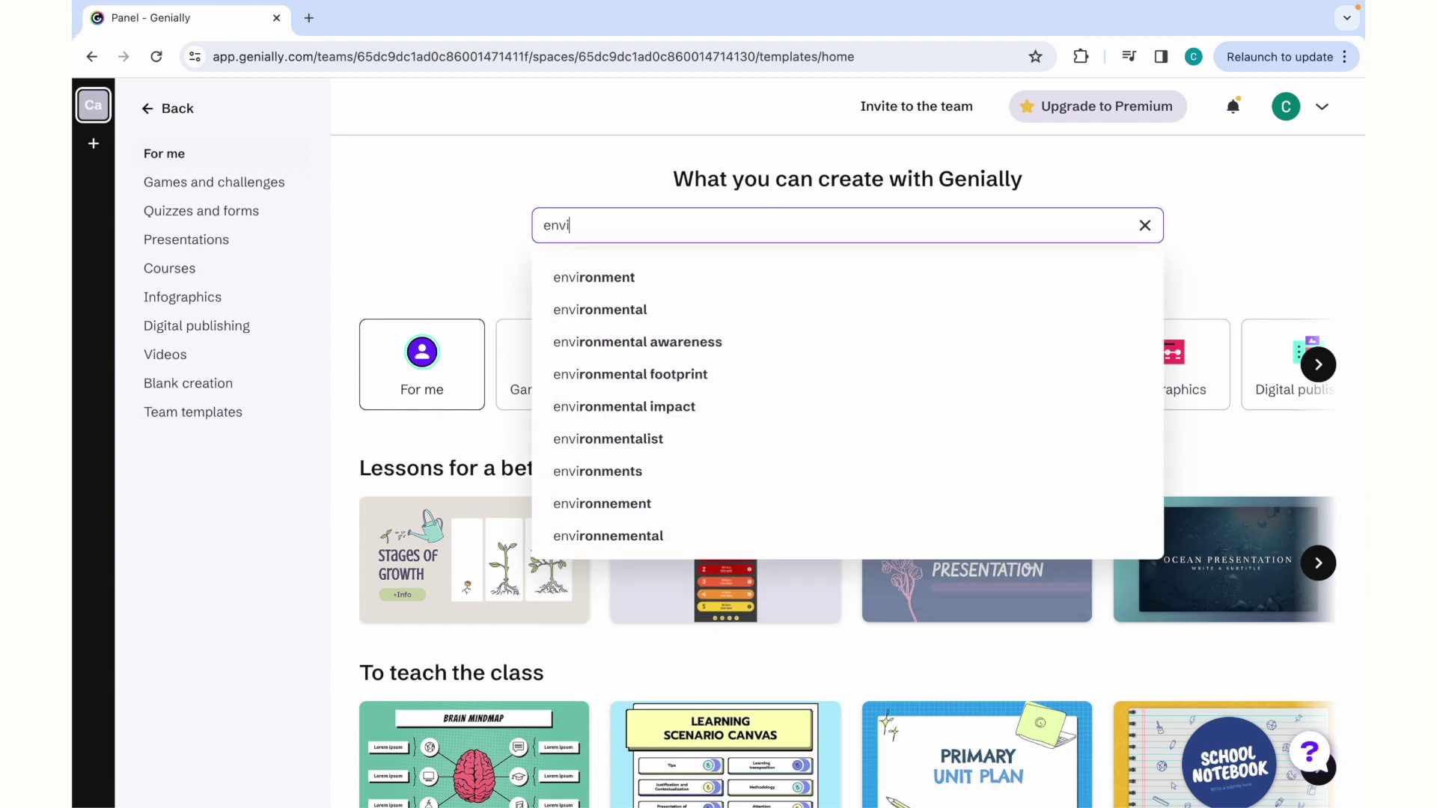
click(737, 313)
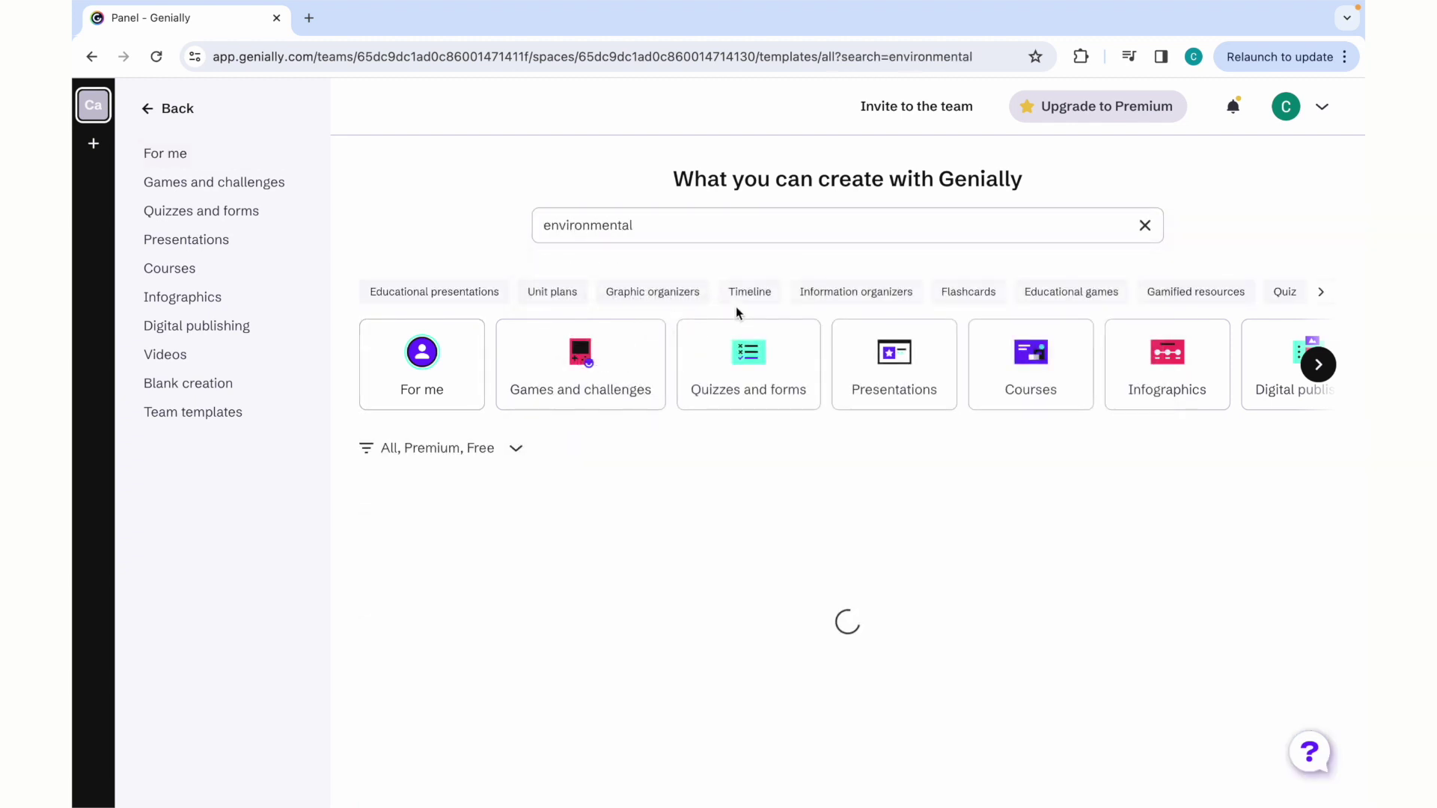
Skim the environmental results, then return to My space and open DINOSAURS QUIZ.
scroll(719, 419, down, 2)
scroll(711, 488, up, 2)
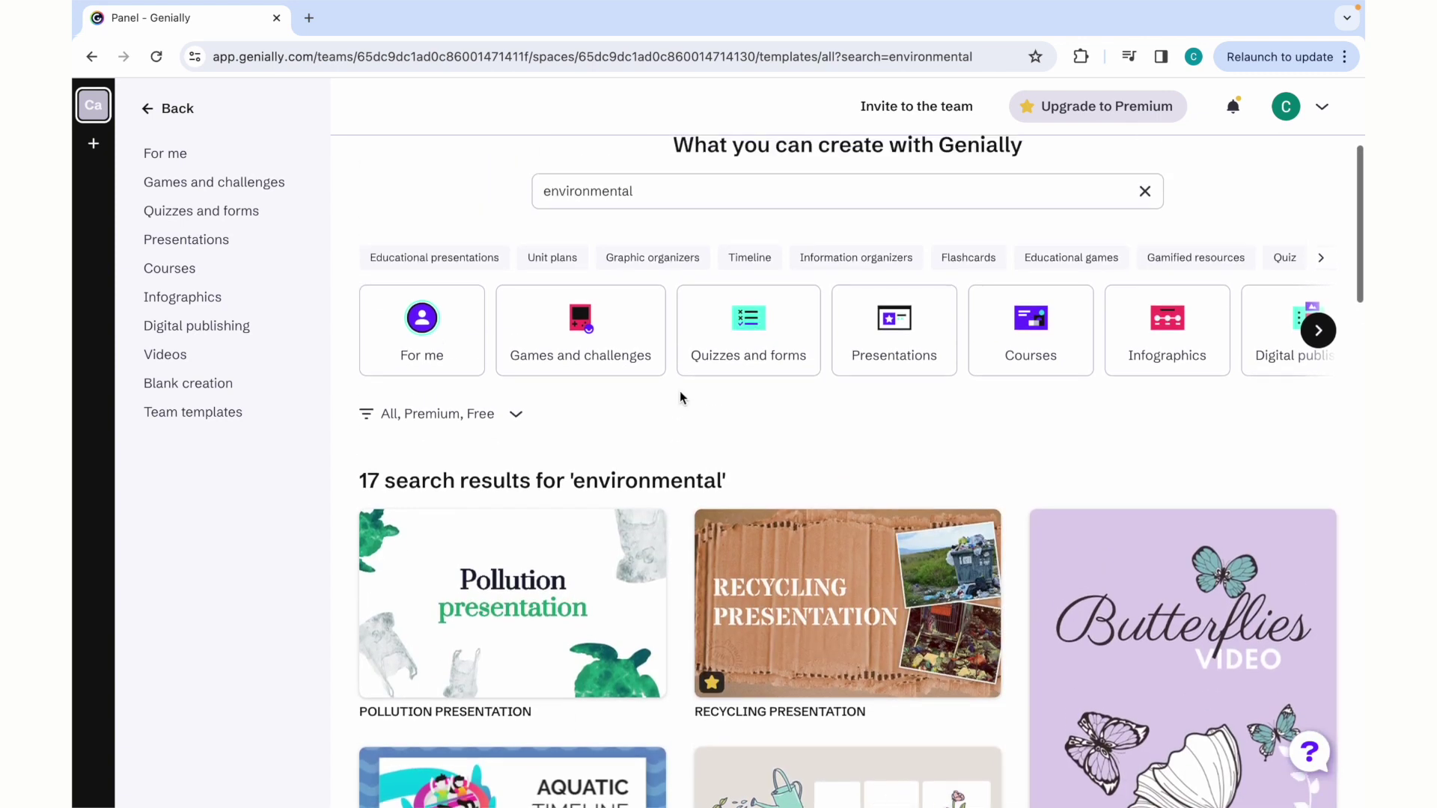
click(149, 112)
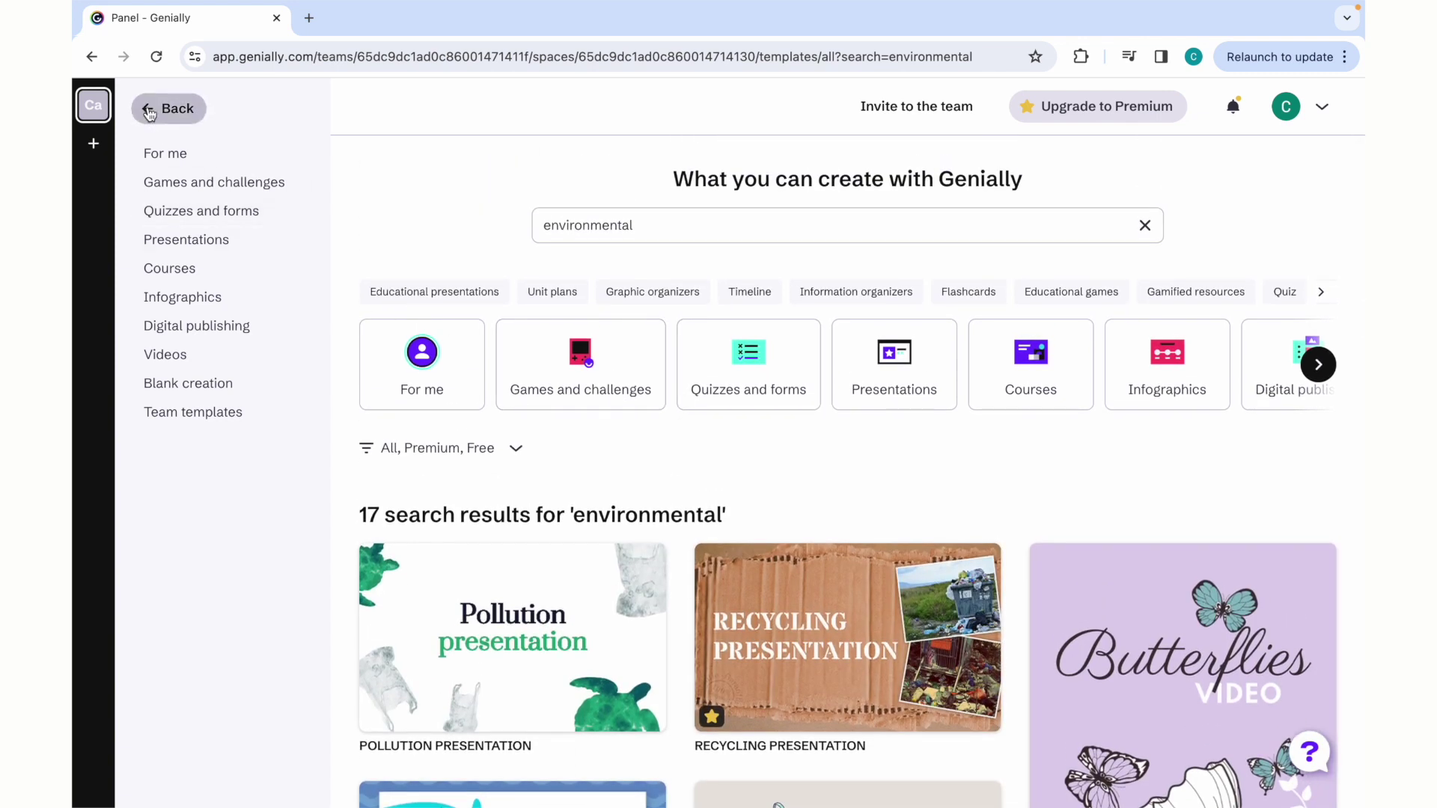
click(746, 506)
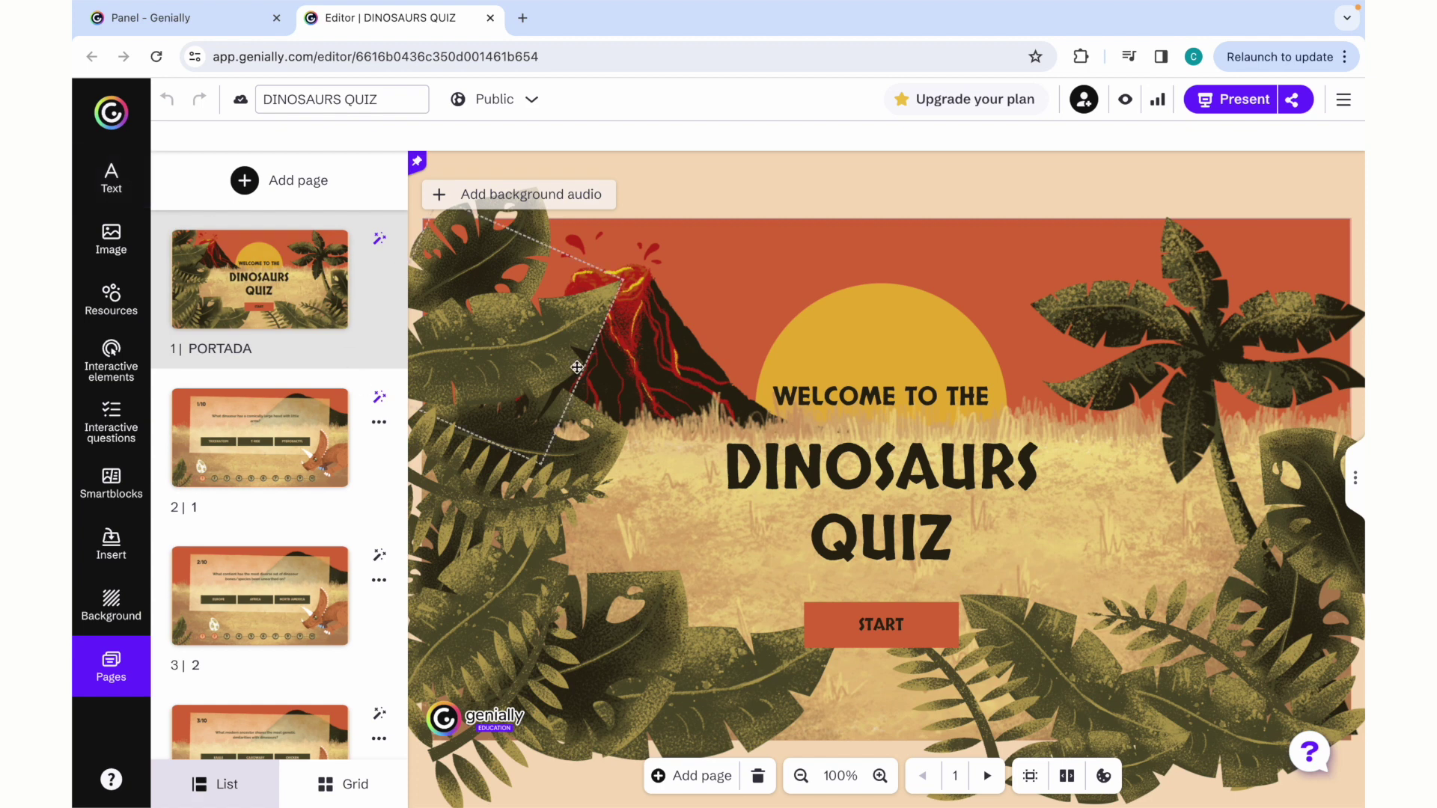
Select a leaf image on the DINOSAURS QUIZ cover page.
click(555, 436)
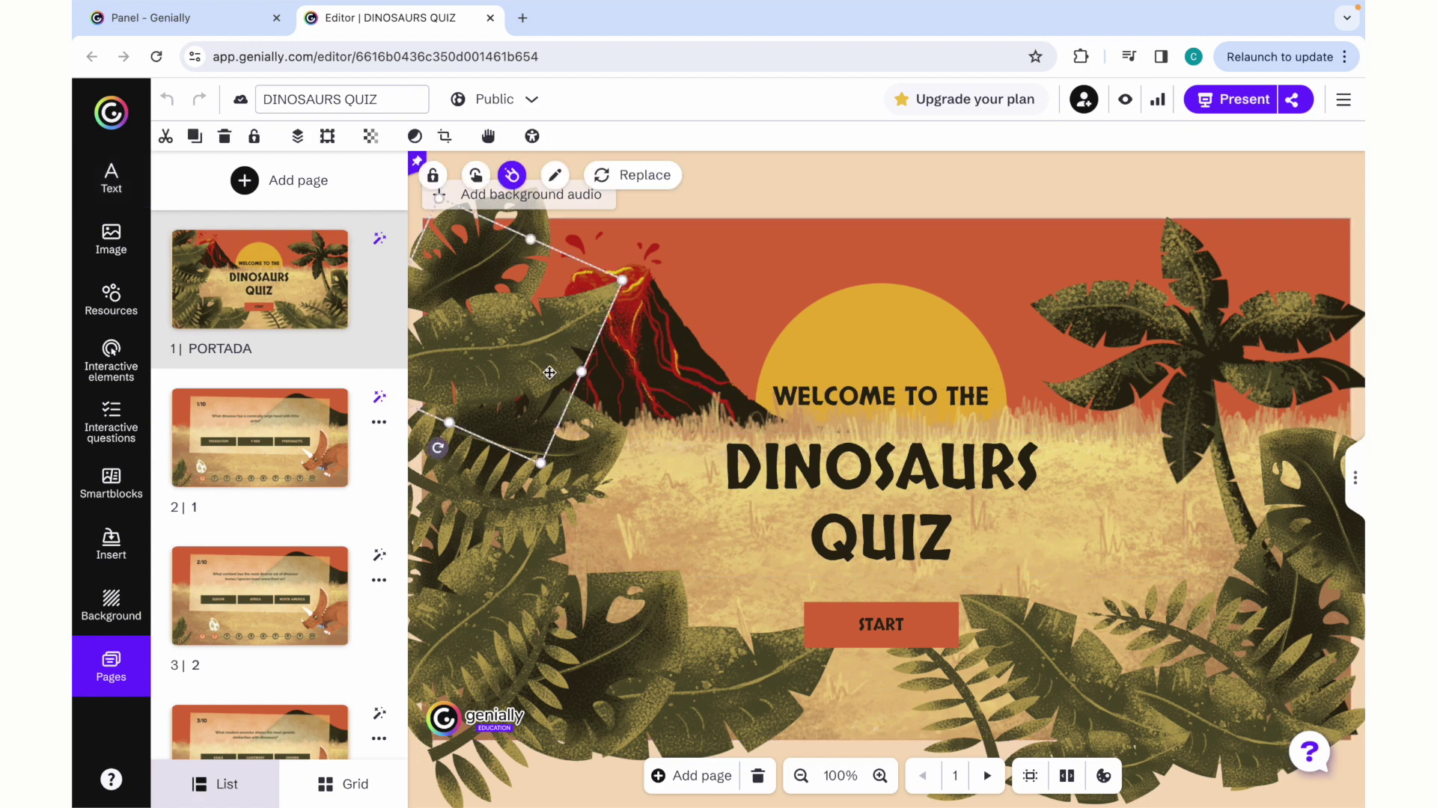
Select the palm tree, the sun and the DINOSAURS QUIZ title on the cover.
click(1155, 414)
click(931, 362)
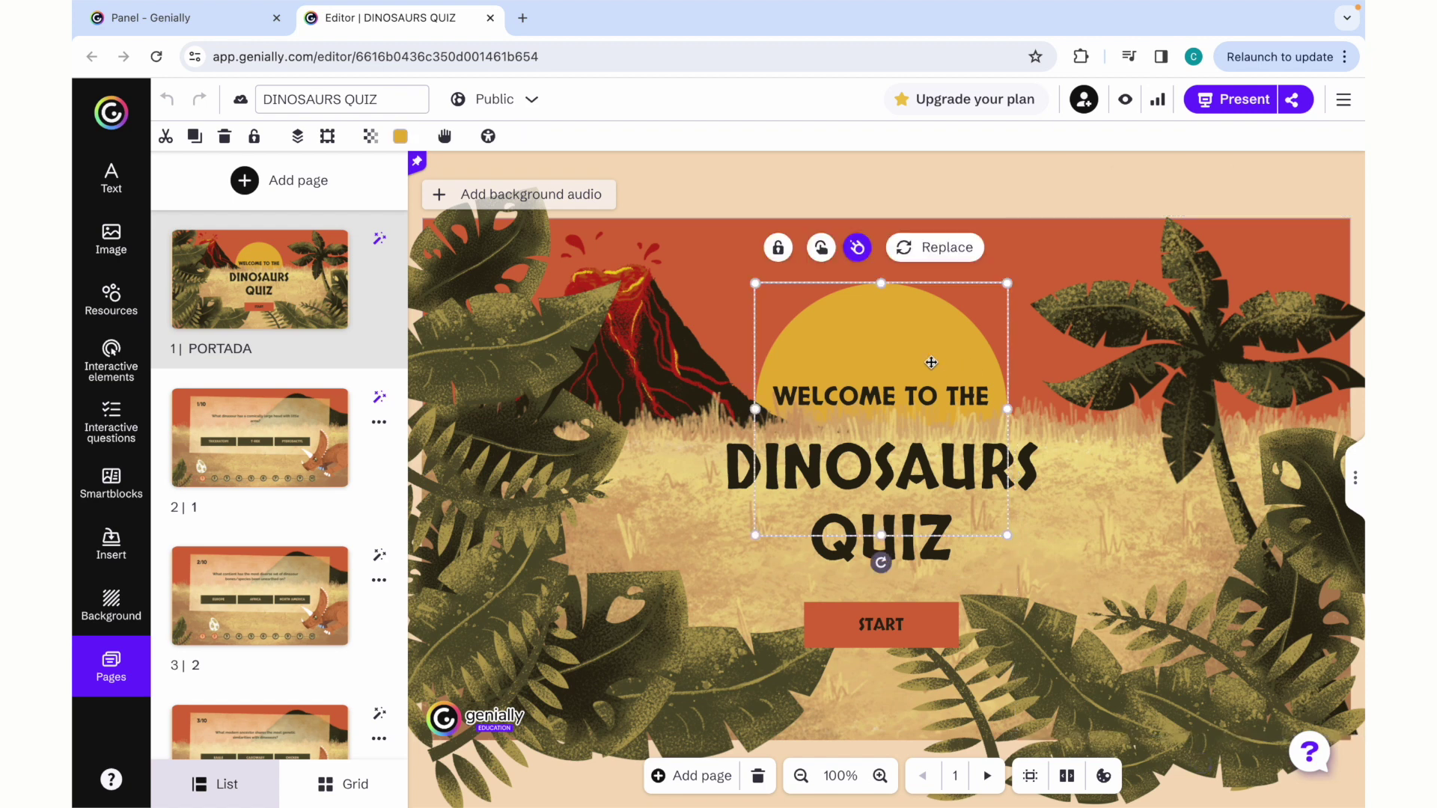
click(879, 490)
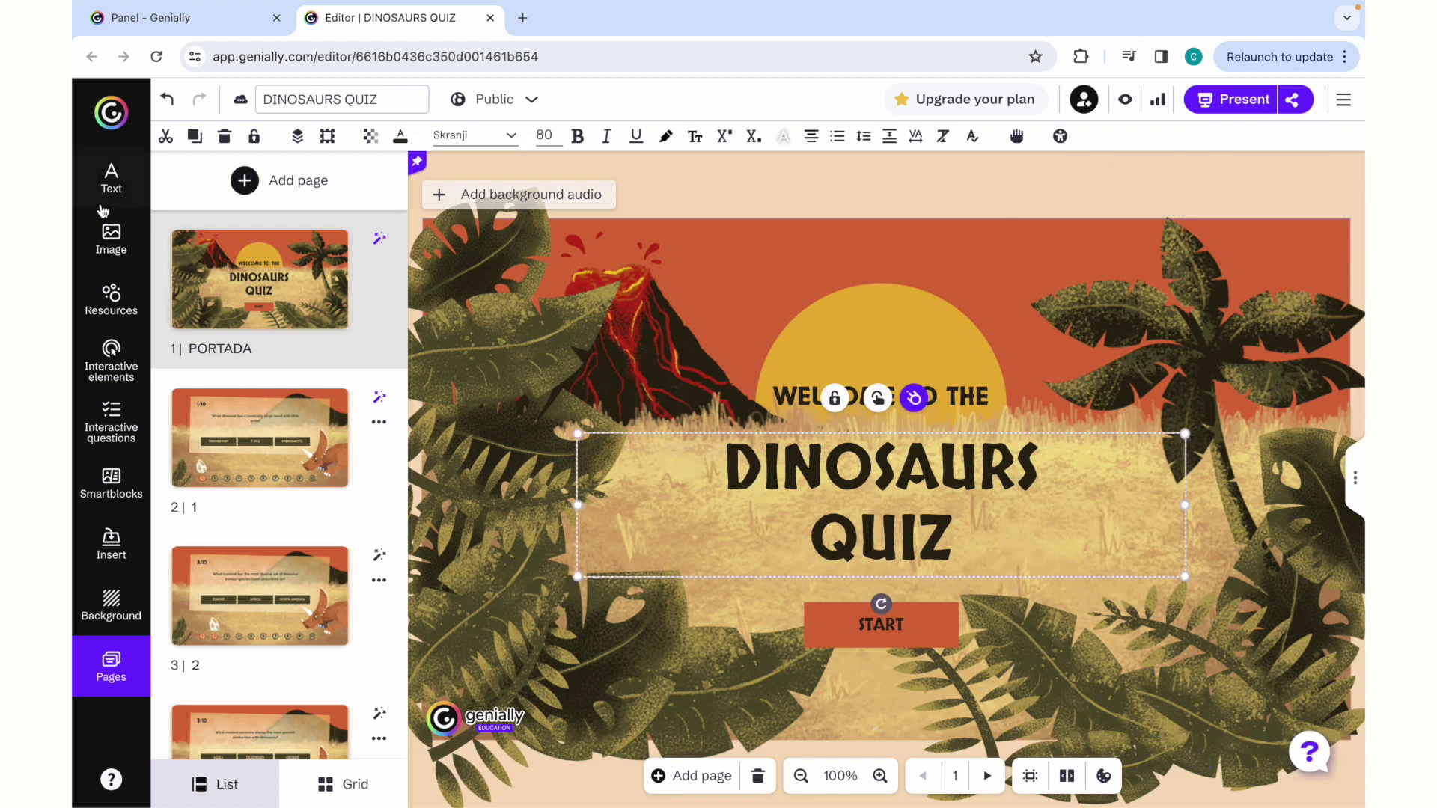
Browse the Text and Image panels, then scroll through the Resources library of icons and shapes.
click(112, 183)
click(114, 239)
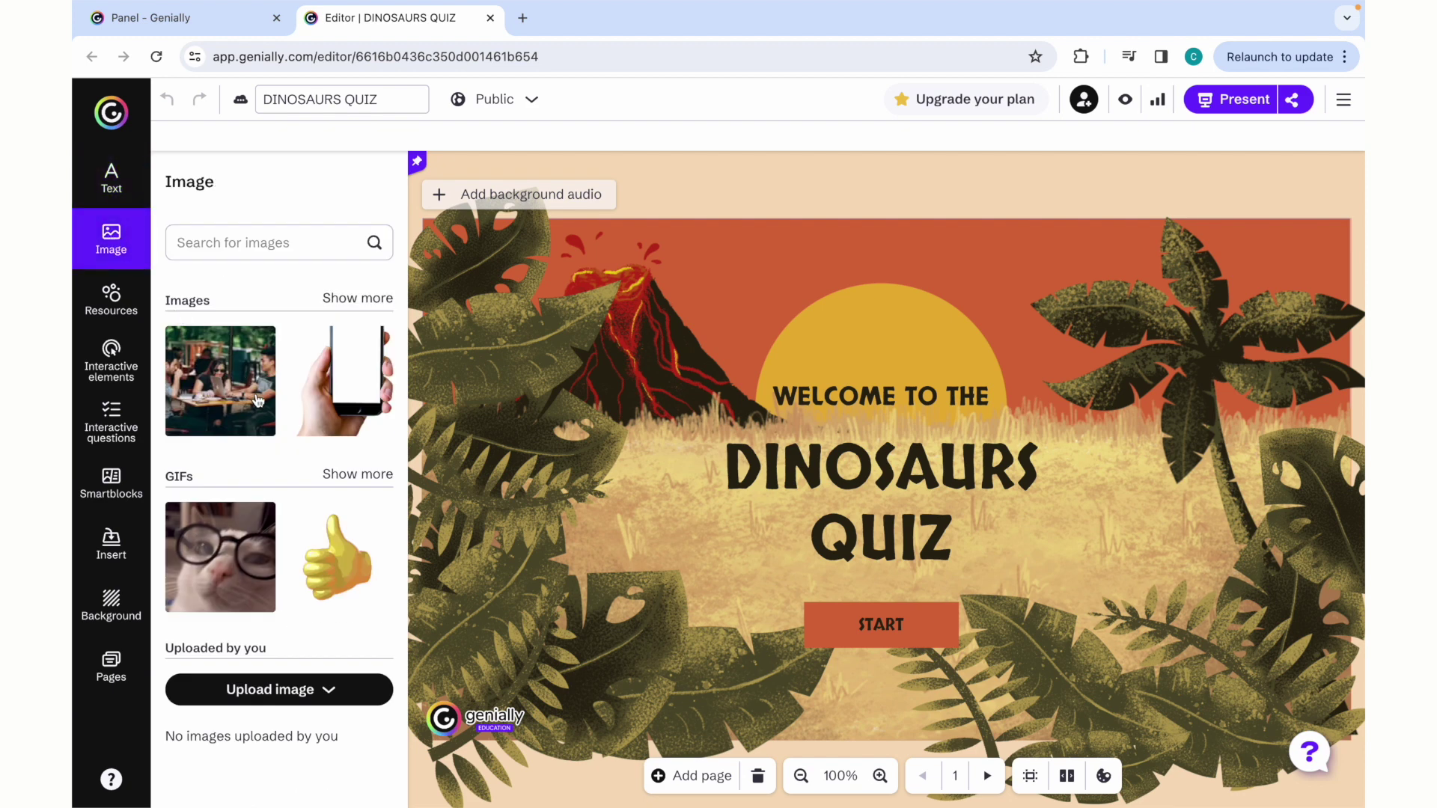
click(111, 301)
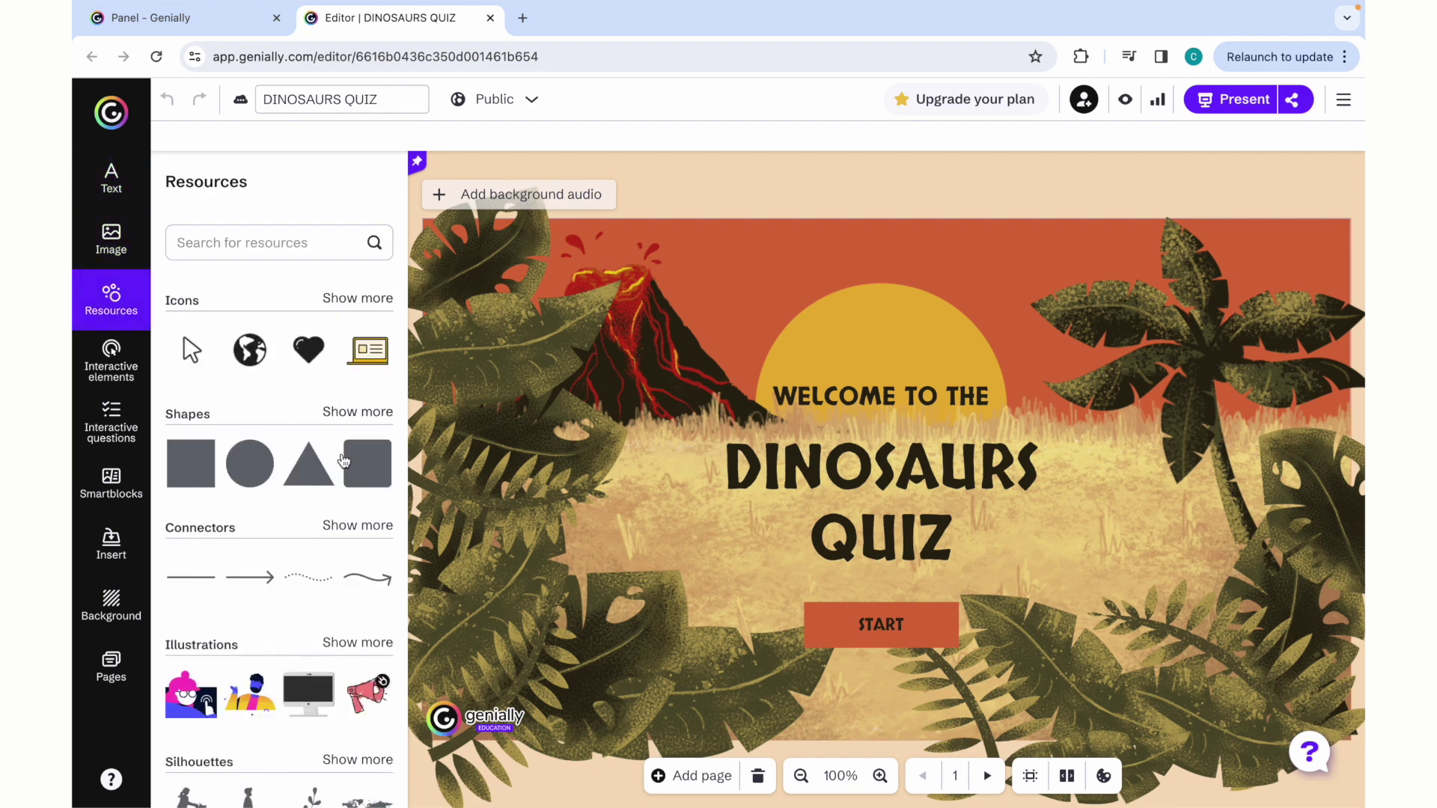
scroll(340, 464, down, 3)
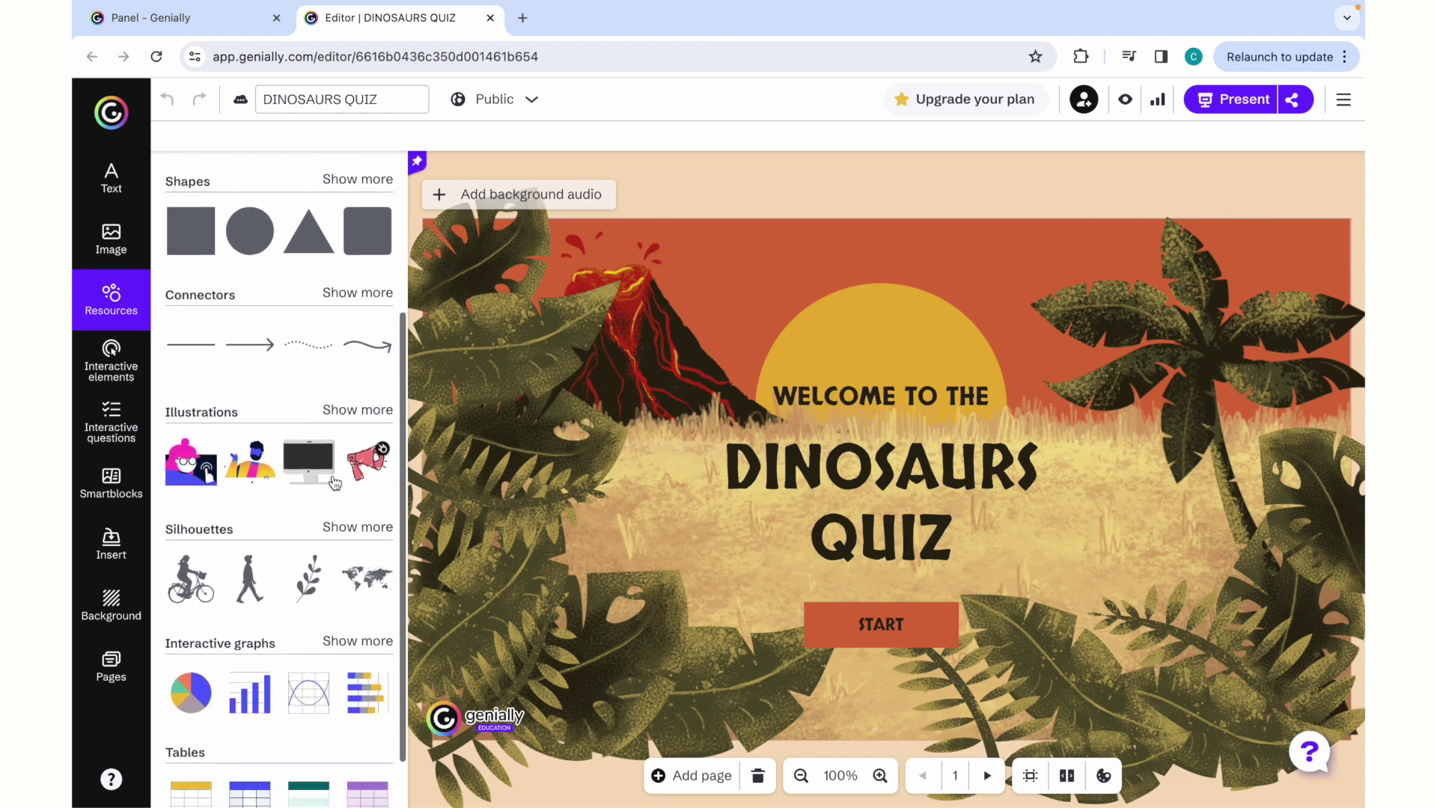
scroll(334, 483, down, 1)
scroll(245, 411, up, 3)
scroll(244, 412, down, 3)
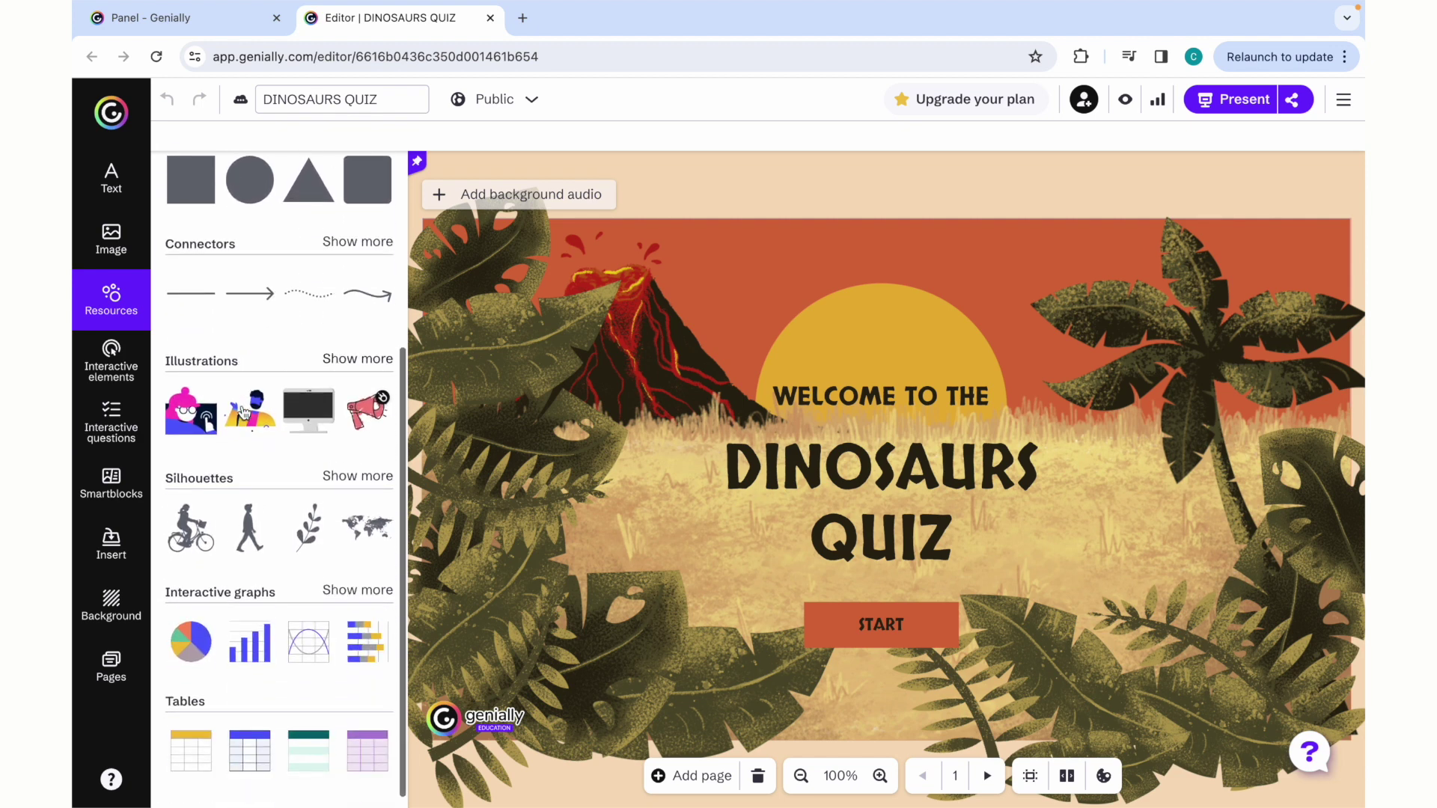
scroll(282, 474, down, 1)
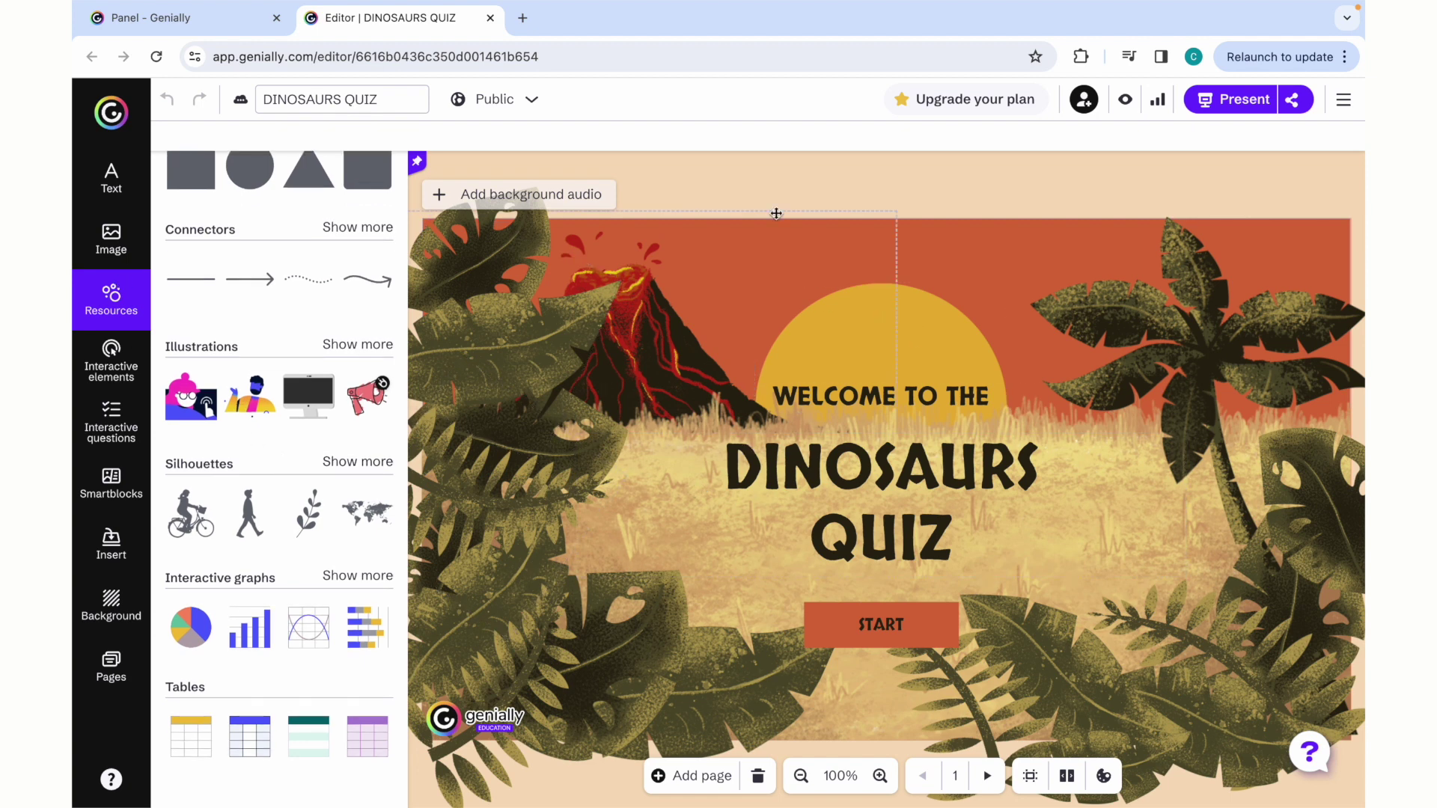
Scroll the Interactive elements panel's buttons, Timer and Dice widgets, and interactive graphs.
click(110, 360)
scroll(324, 486, down, 3)
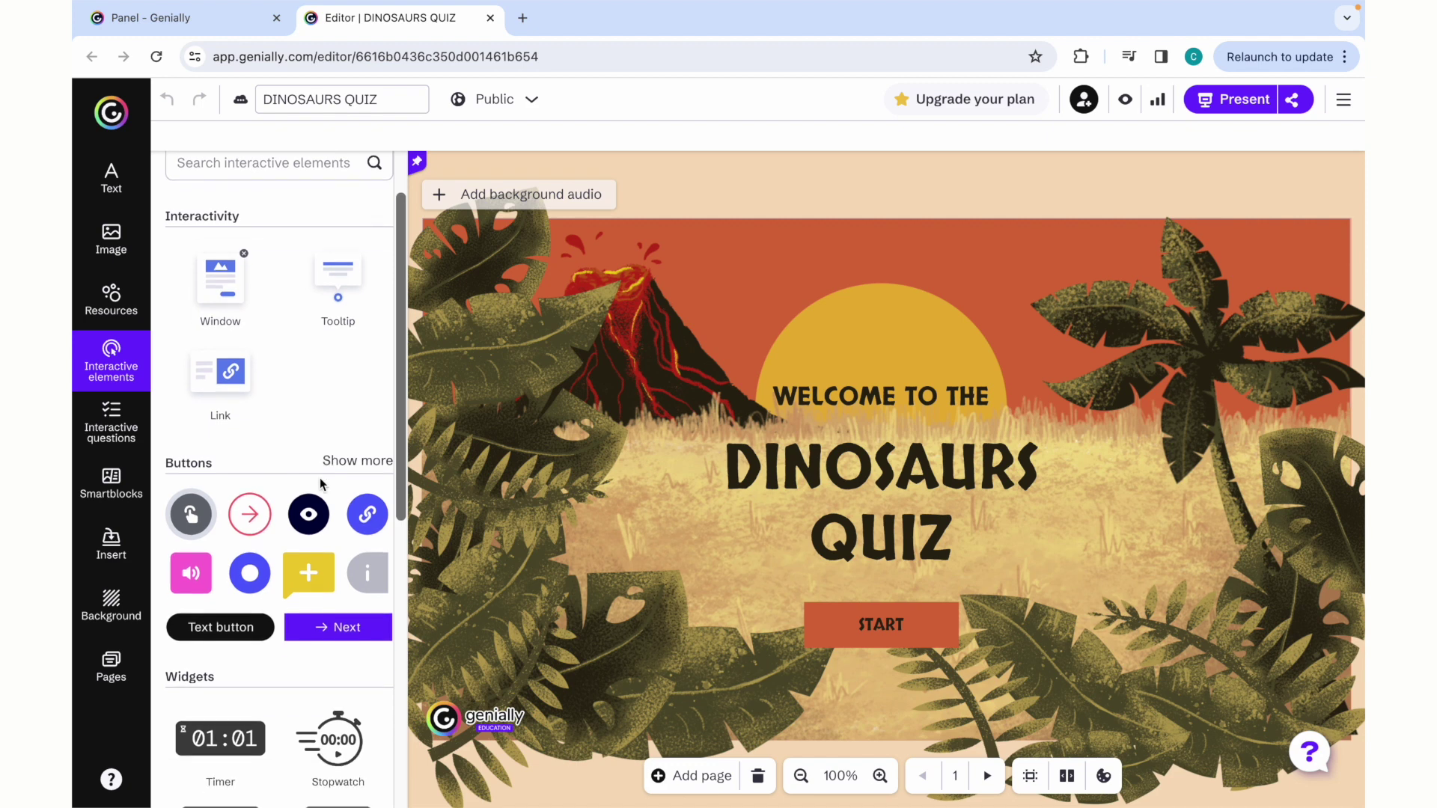
scroll(320, 484, down, 2)
scroll(314, 419, up, 2)
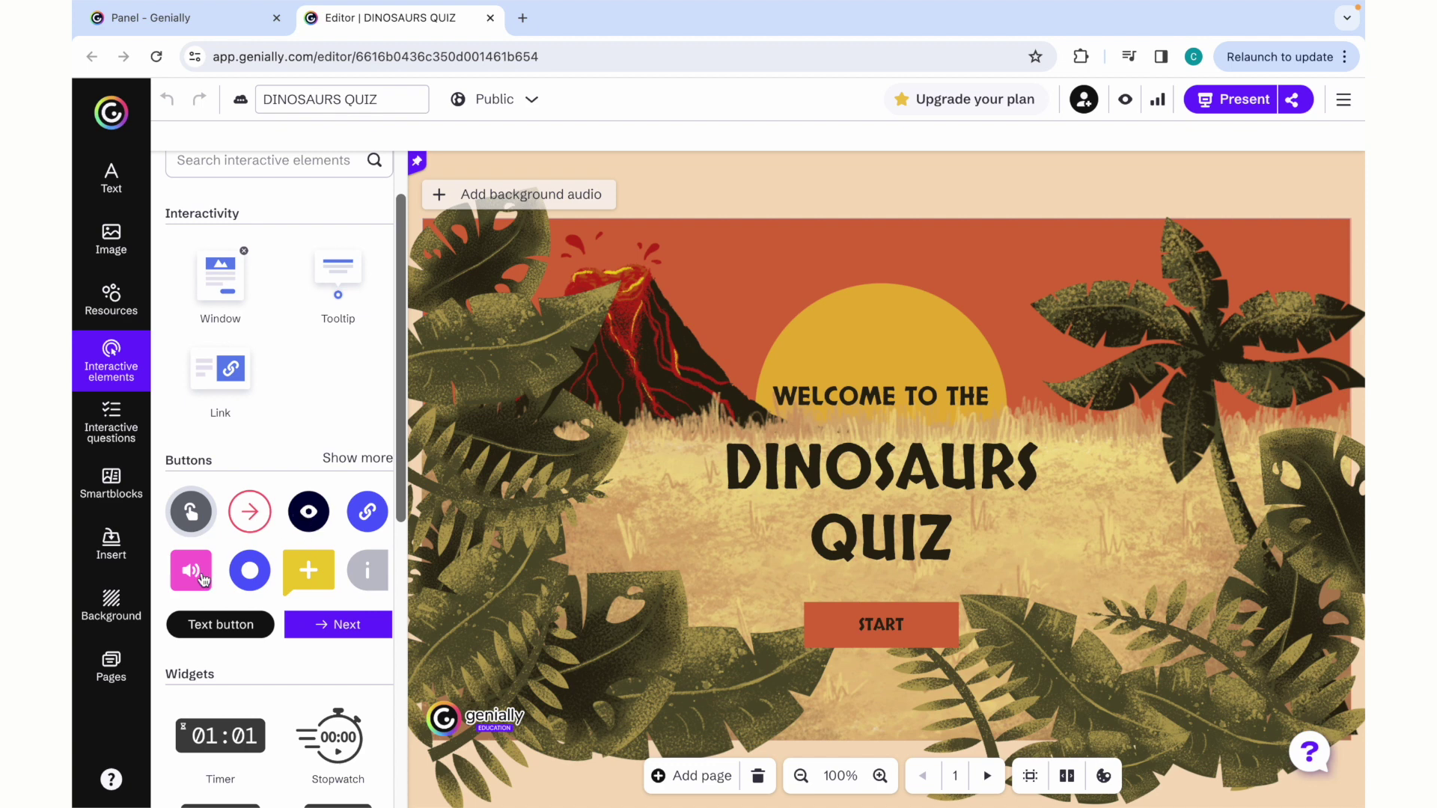
scroll(371, 452, up, 1)
scroll(369, 455, down, 1)
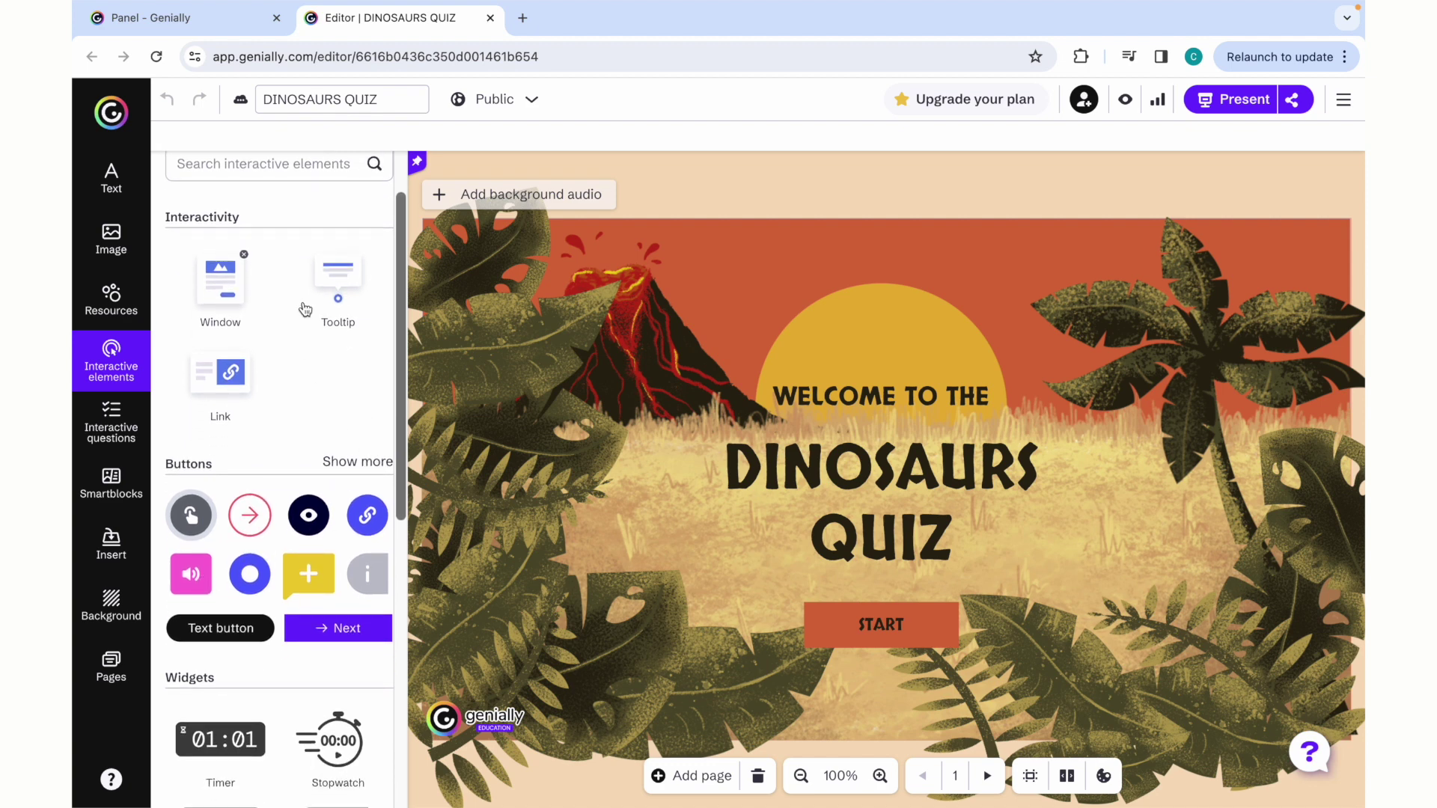
scroll(224, 389, down, 4)
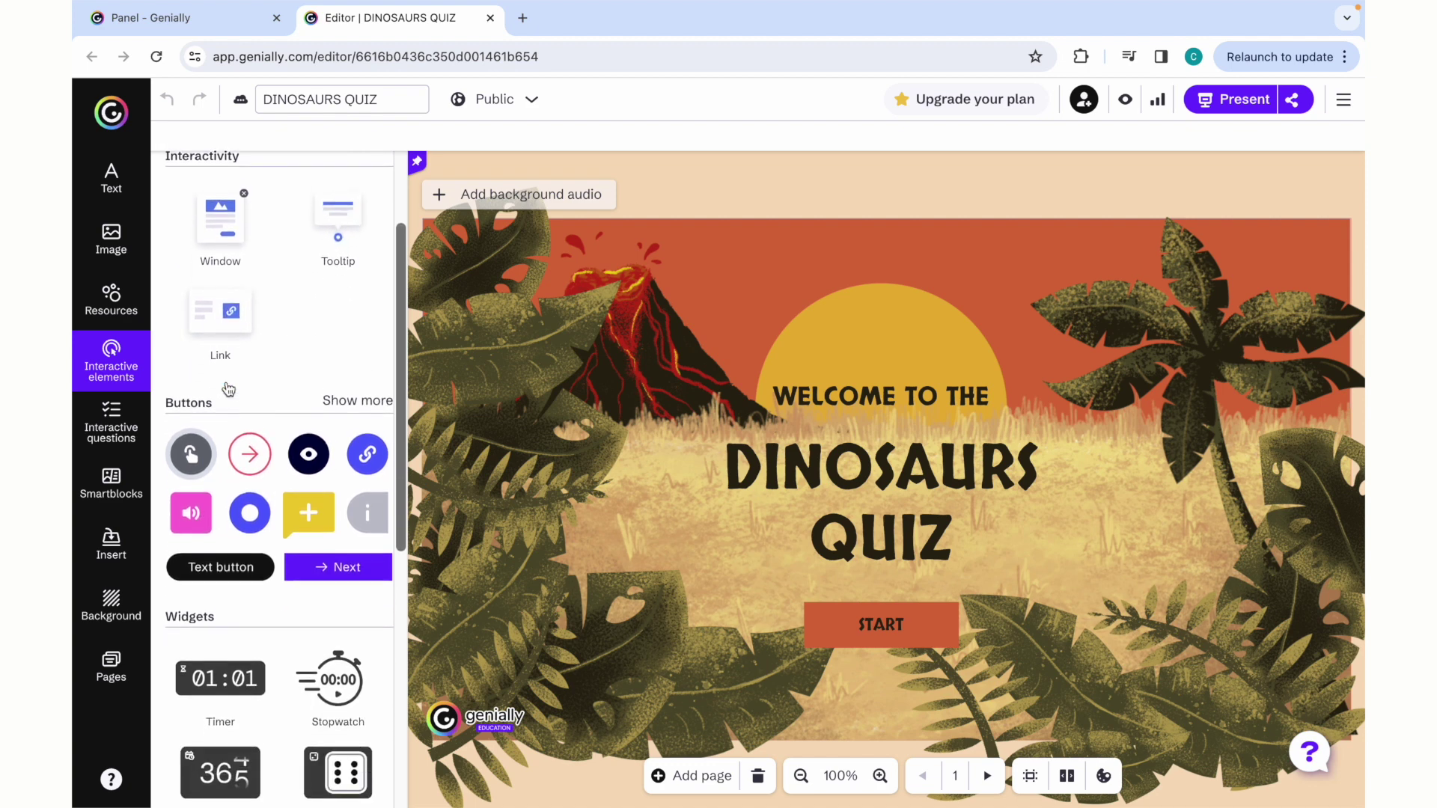
scroll(275, 633, down, 4)
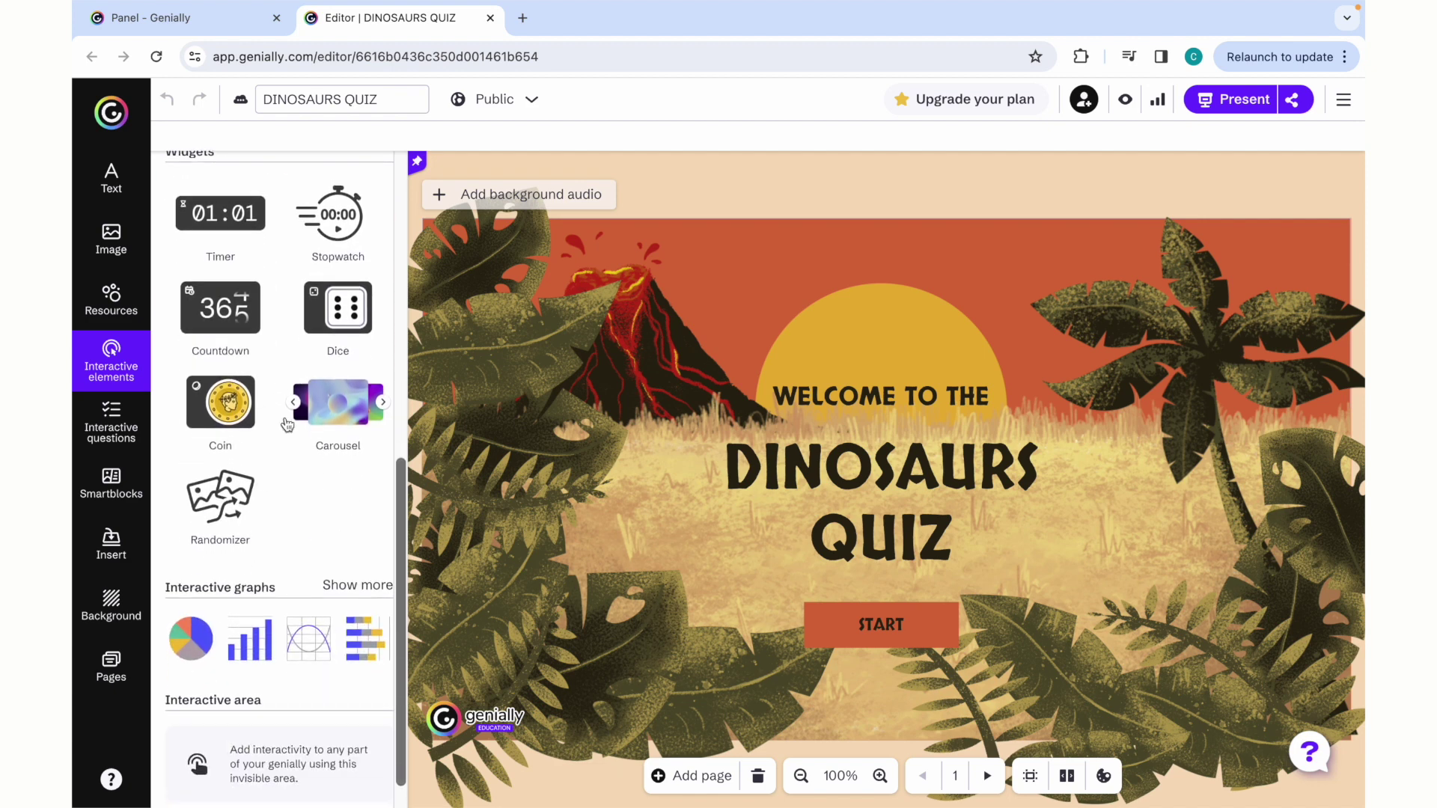
scroll(263, 520, down, 1)
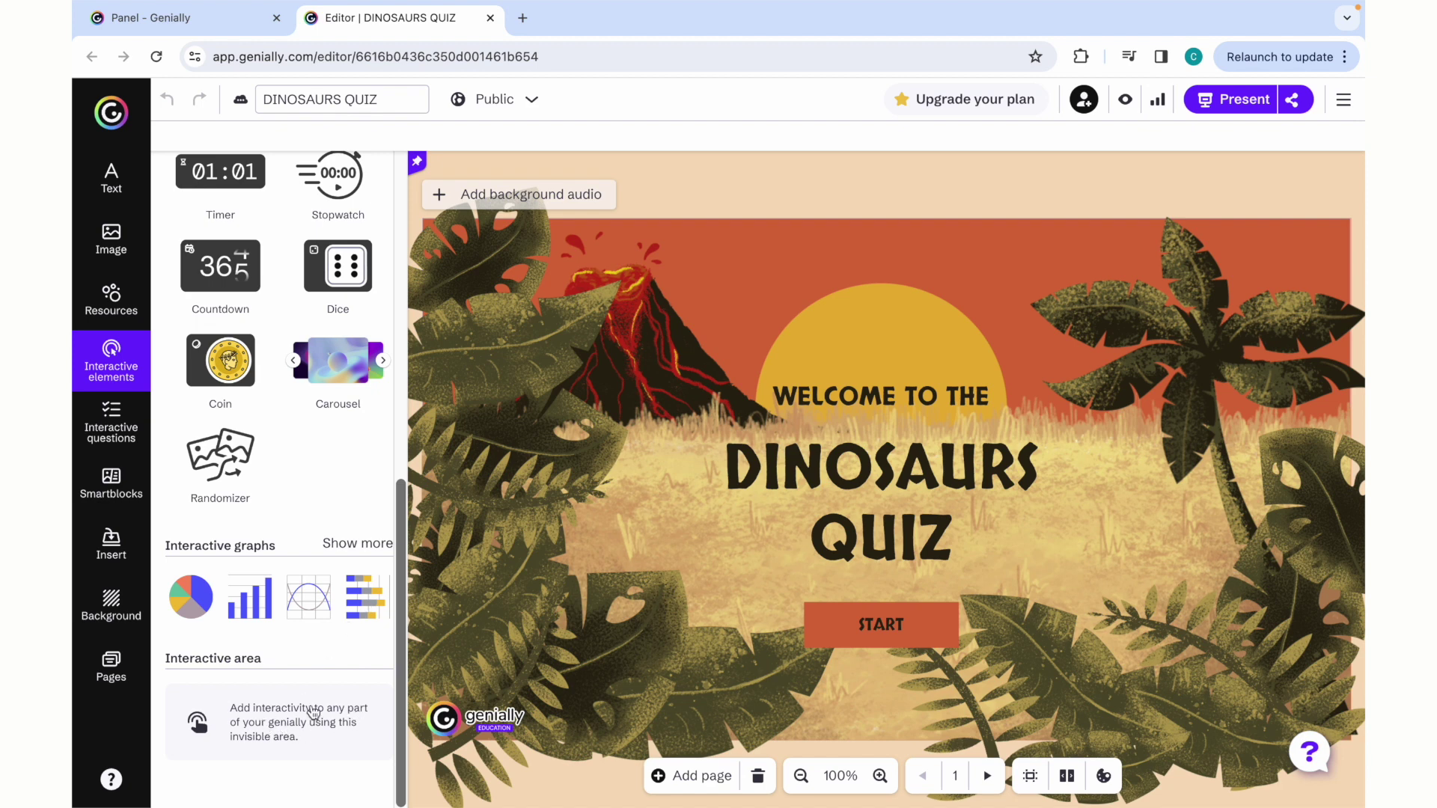
Show the Interactive questions panel with Multiple choice, True or false, Sort and Survey.
click(117, 429)
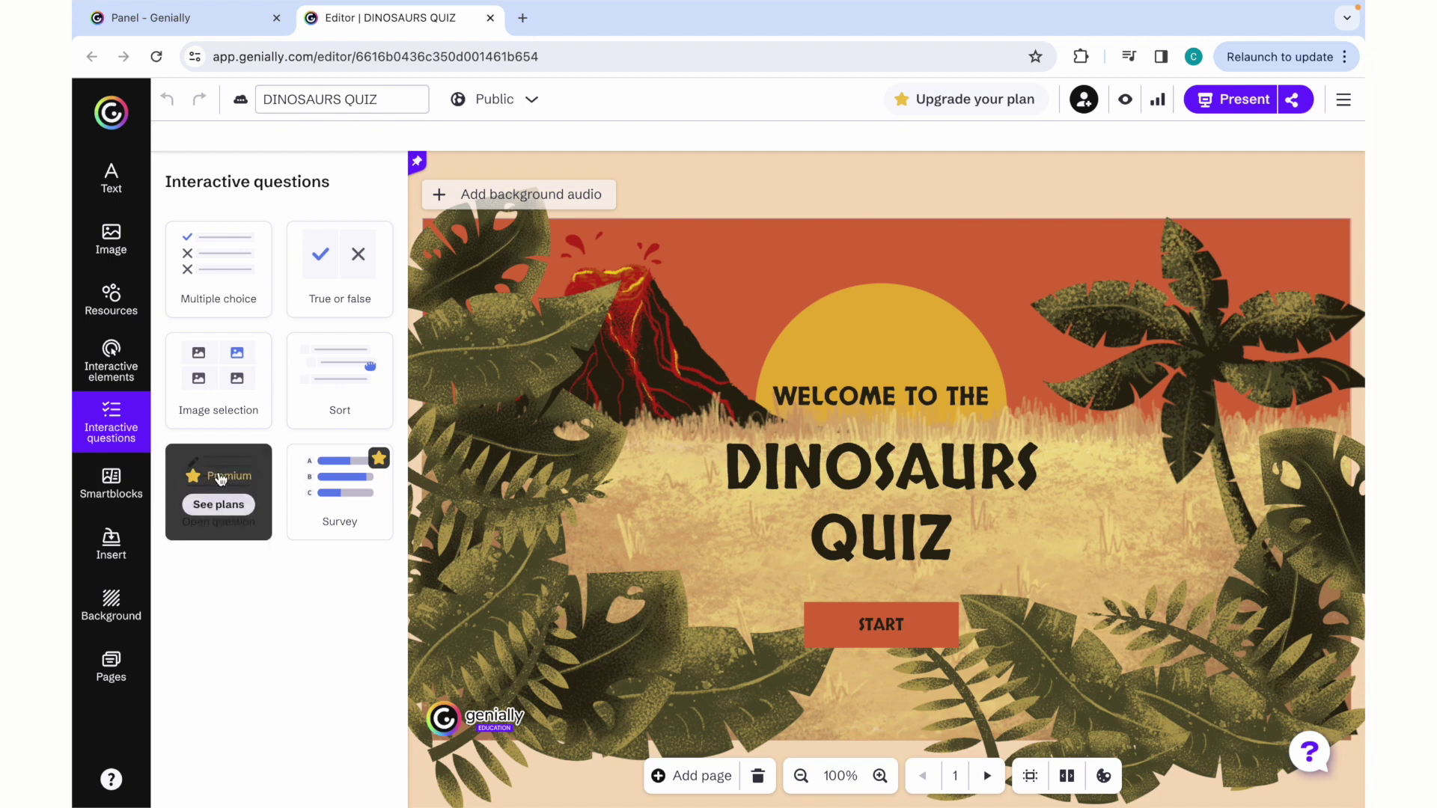
mouse_move(340, 496)
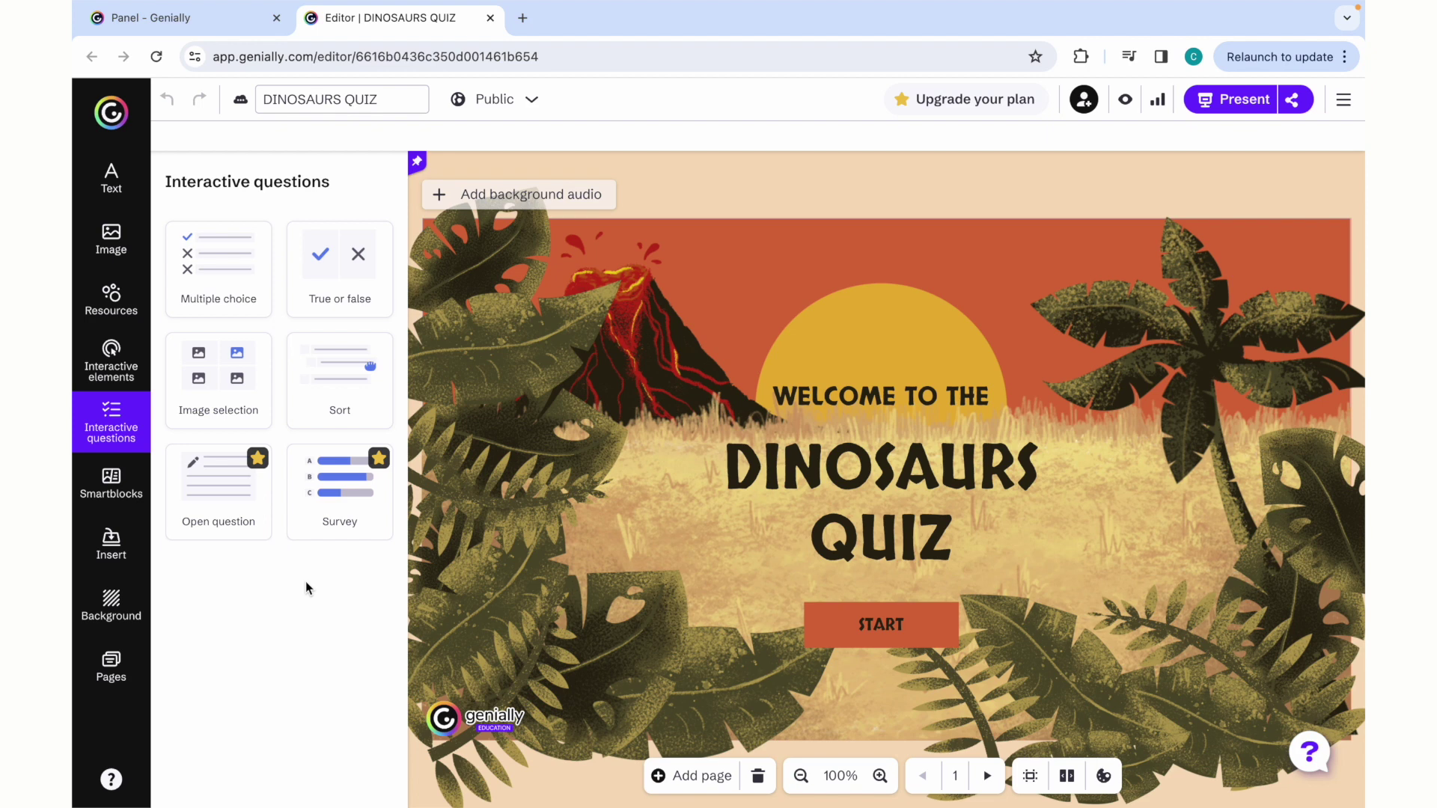
Scroll through Smartblocks' diagrams, timelines, galleries and maps, then show the Insert media panel.
click(113, 494)
scroll(270, 359, down, 2)
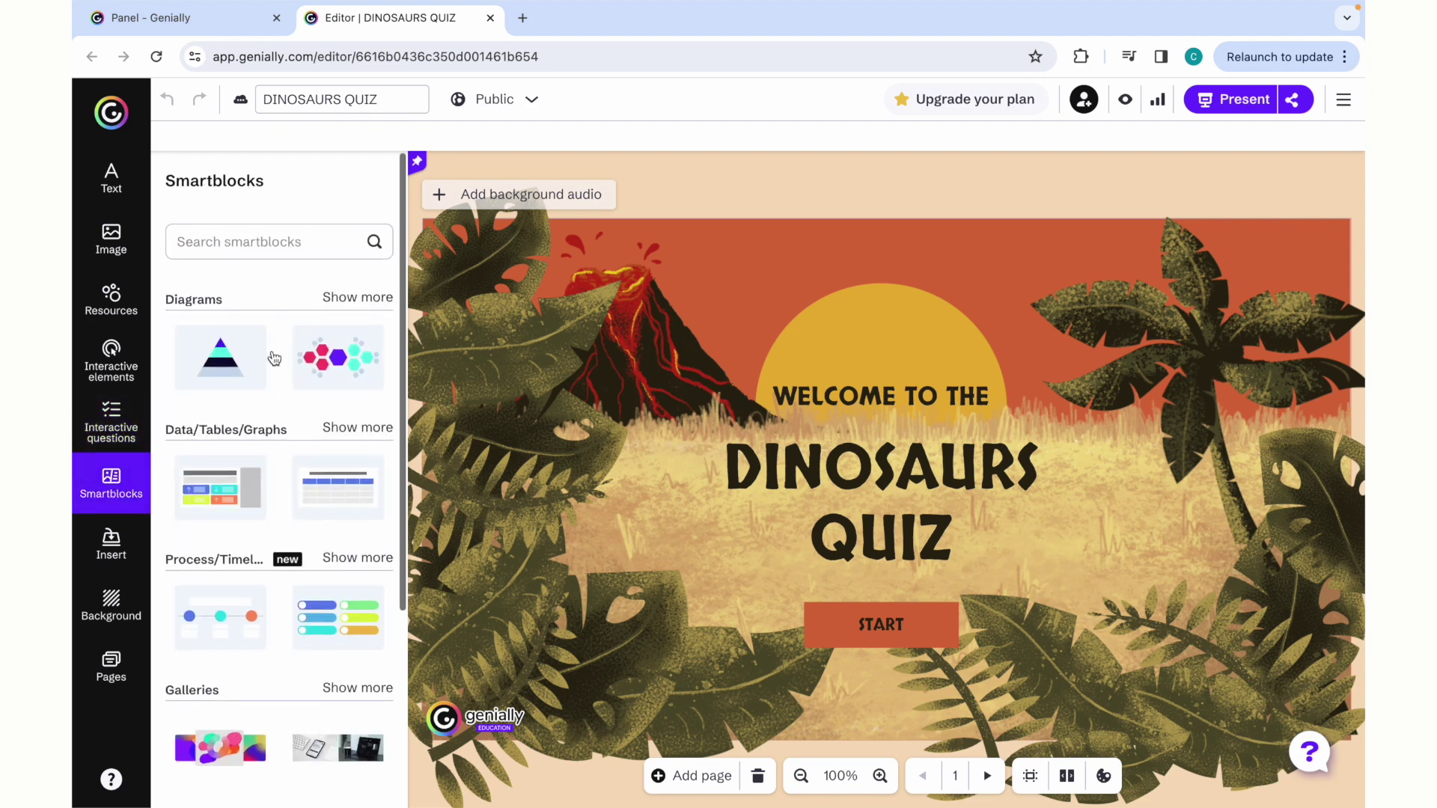
scroll(274, 359, down, 1)
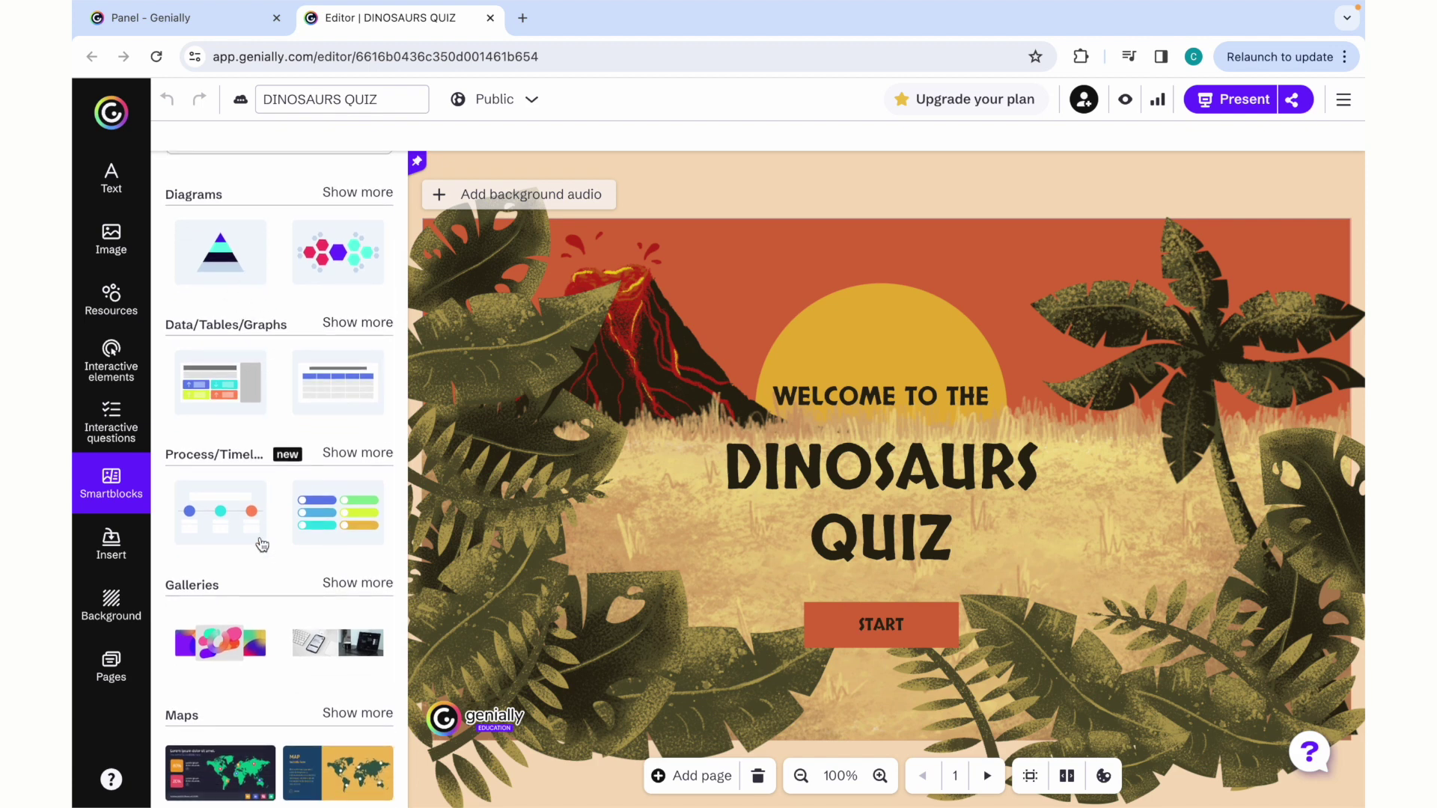
scroll(262, 628, down, 3)
scroll(264, 712, down, 1)
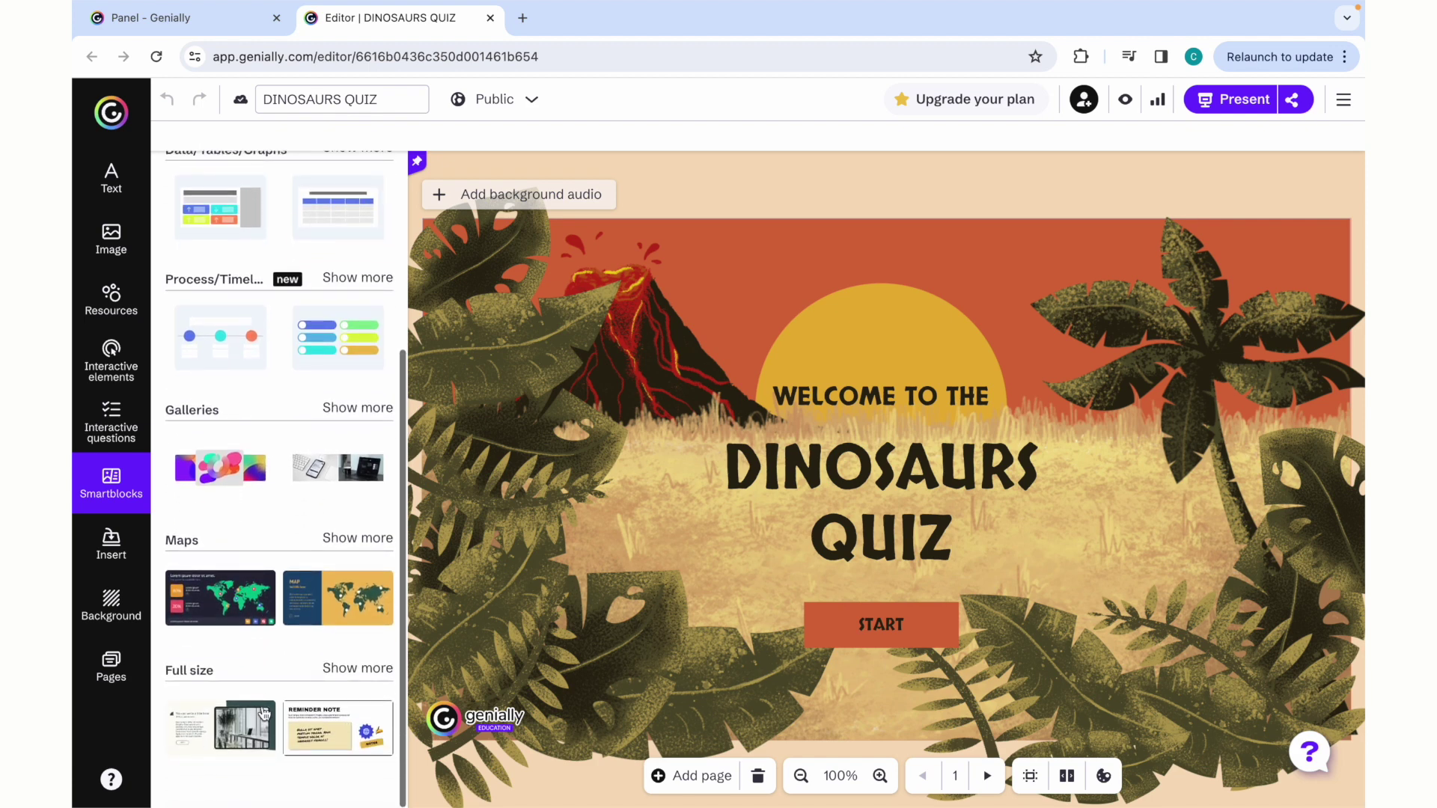
scroll(242, 394, up, 2)
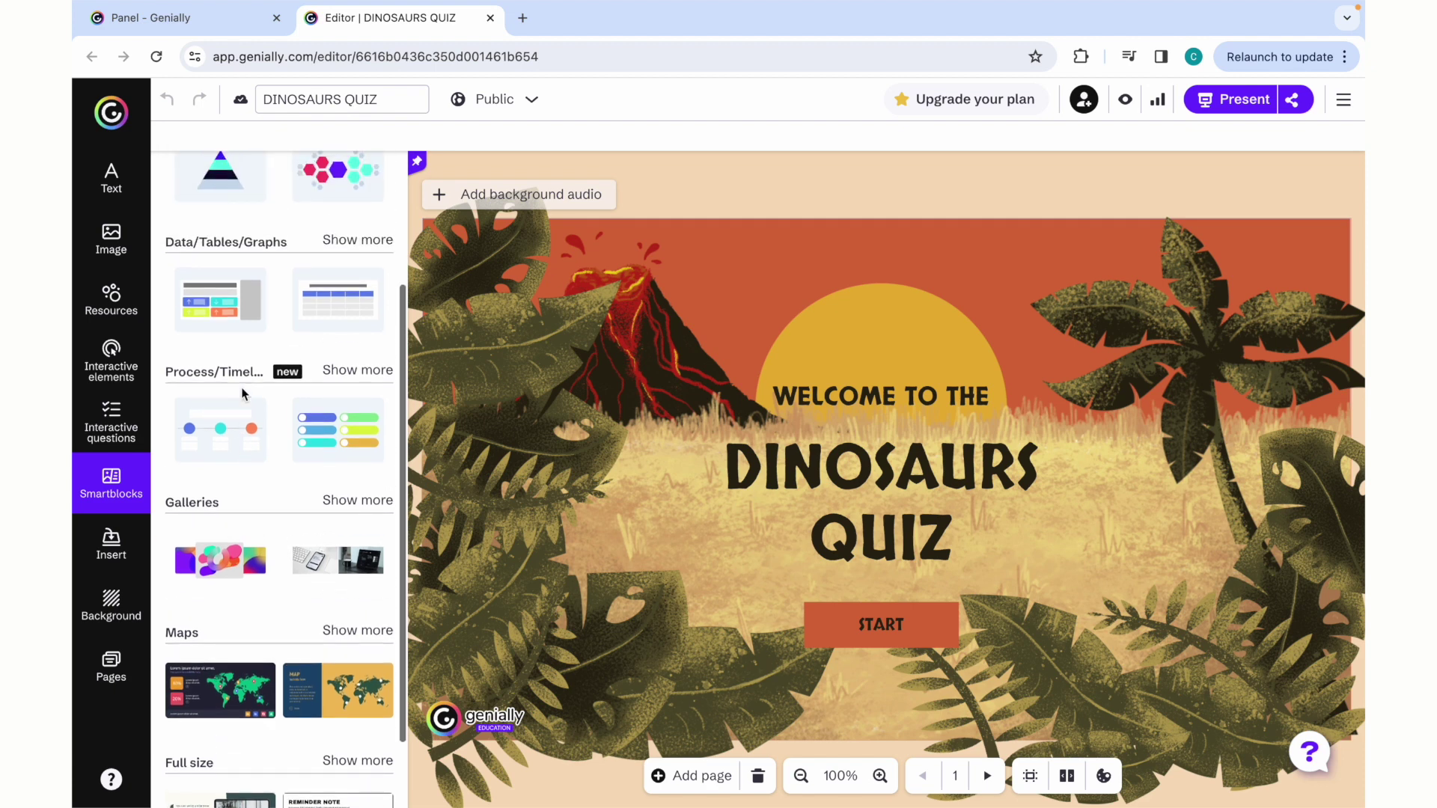
scroll(242, 395, up, 2)
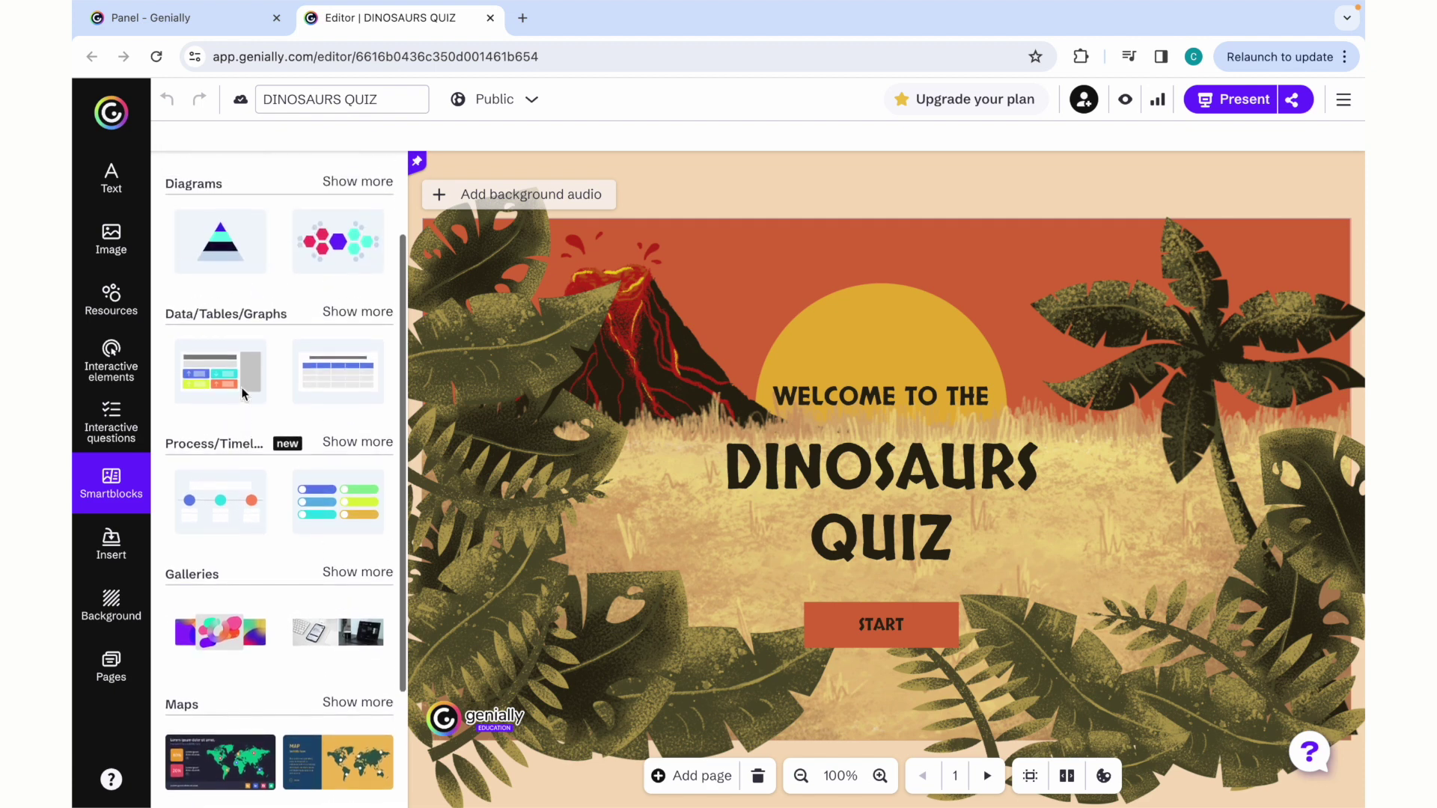
scroll(257, 328, up, 2)
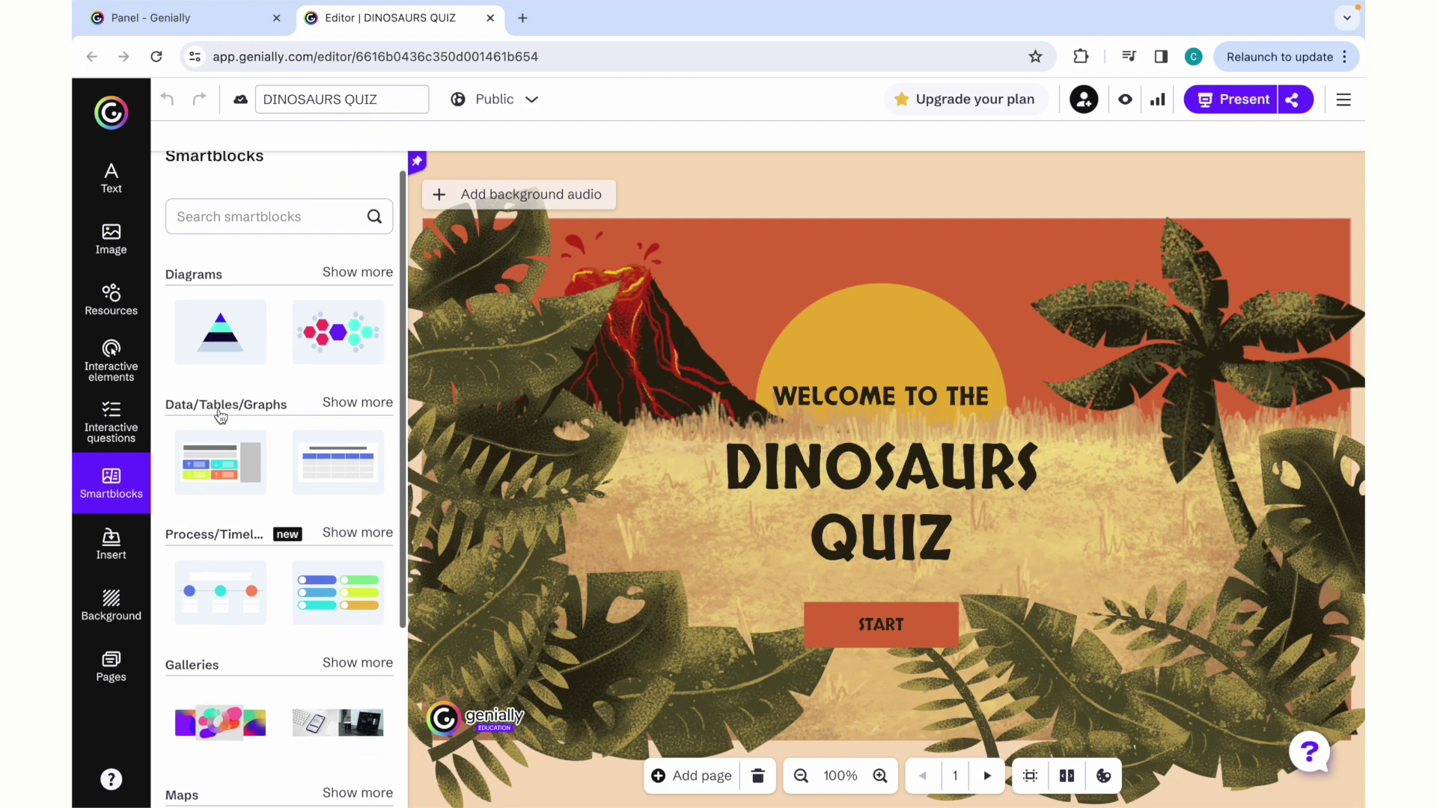
click(114, 546)
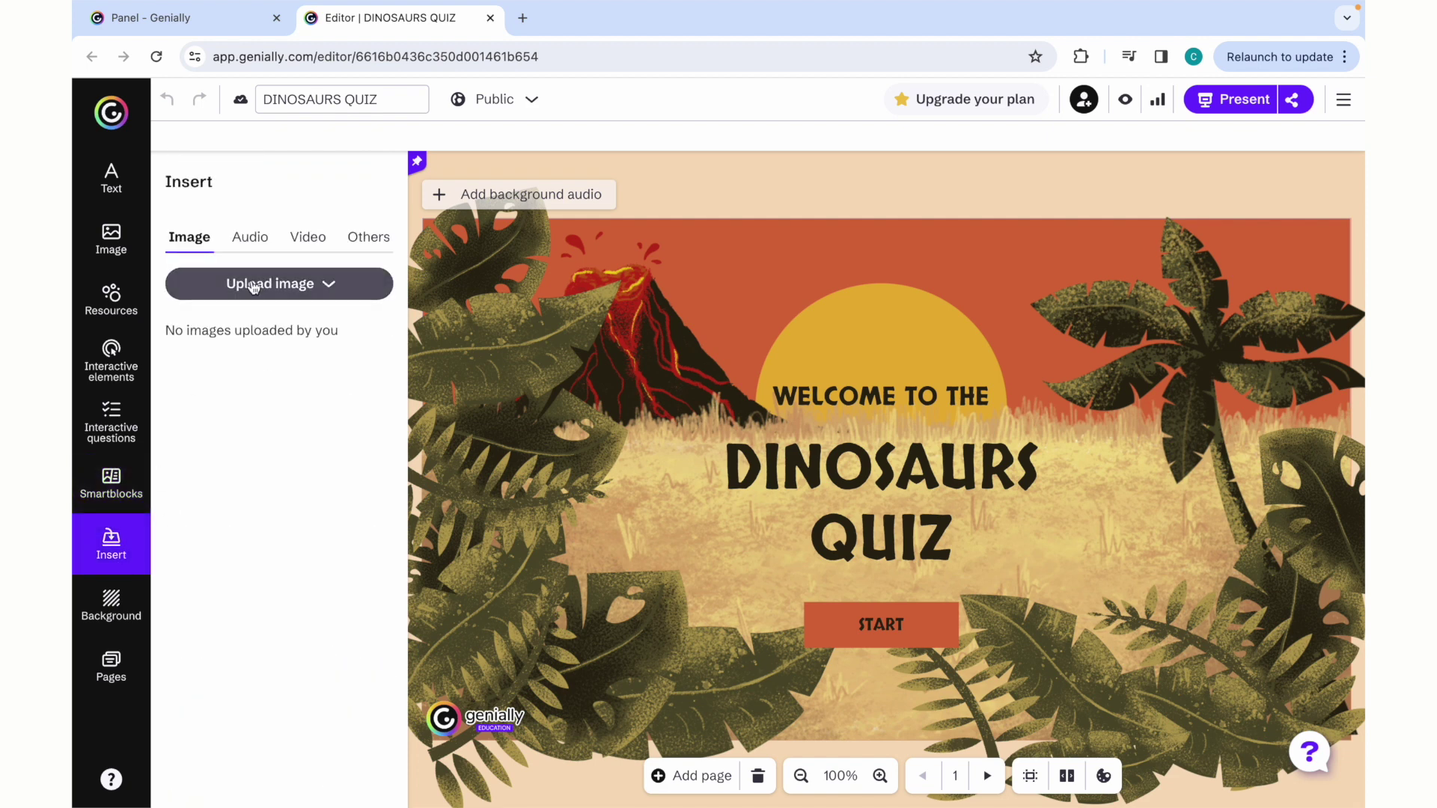
Check Insert's Others tab, the Background and Text panels, then select page 2 in Pages.
click(367, 236)
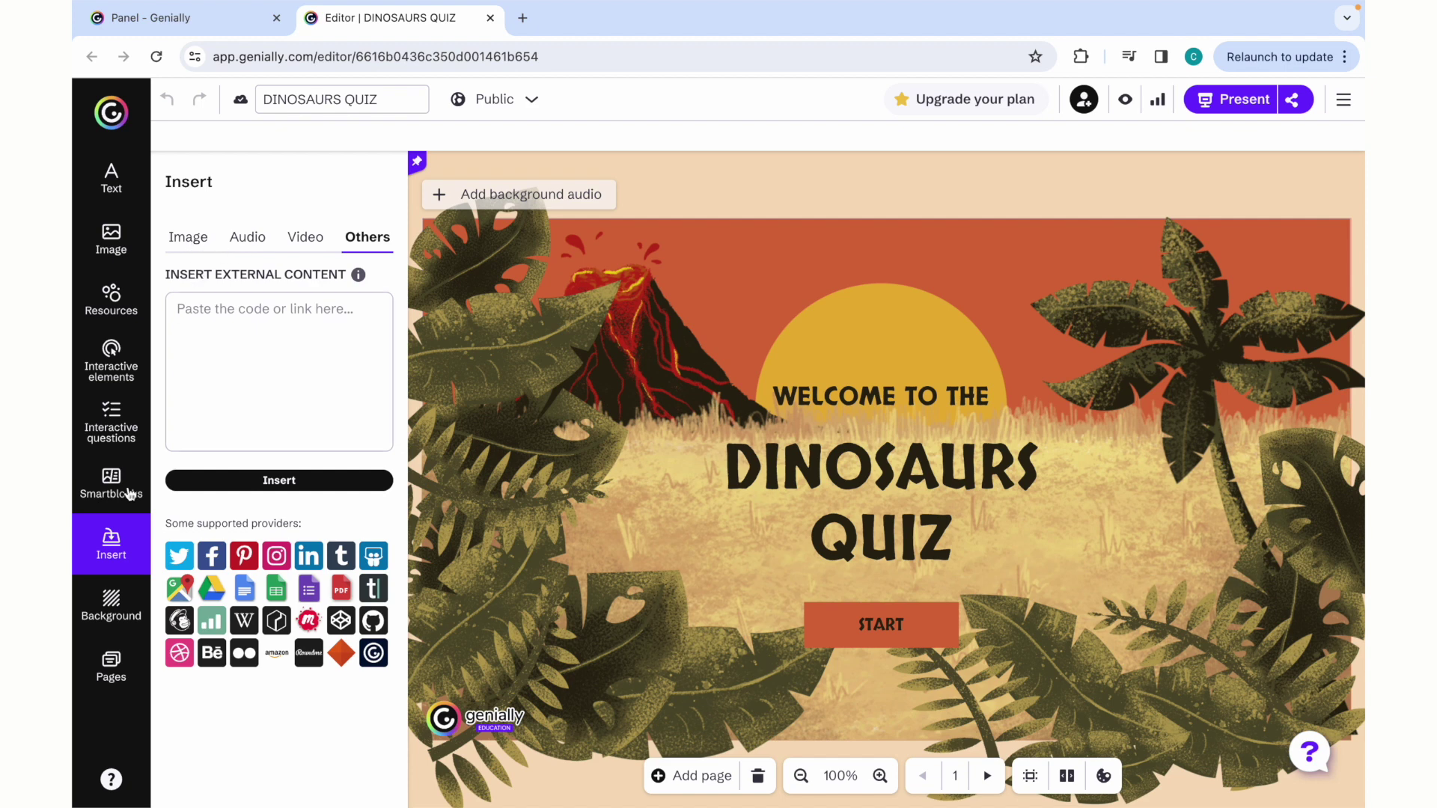
click(120, 606)
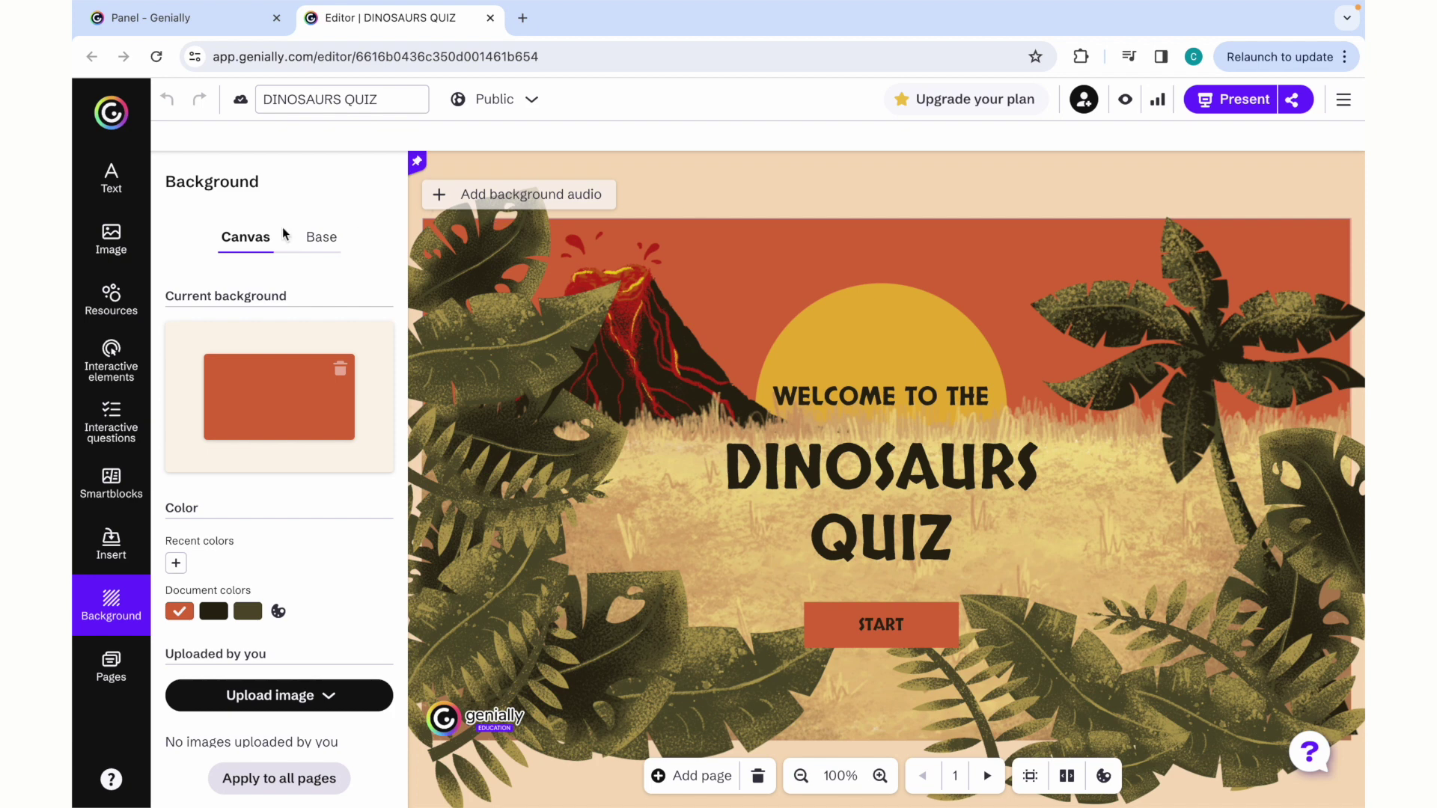
click(104, 178)
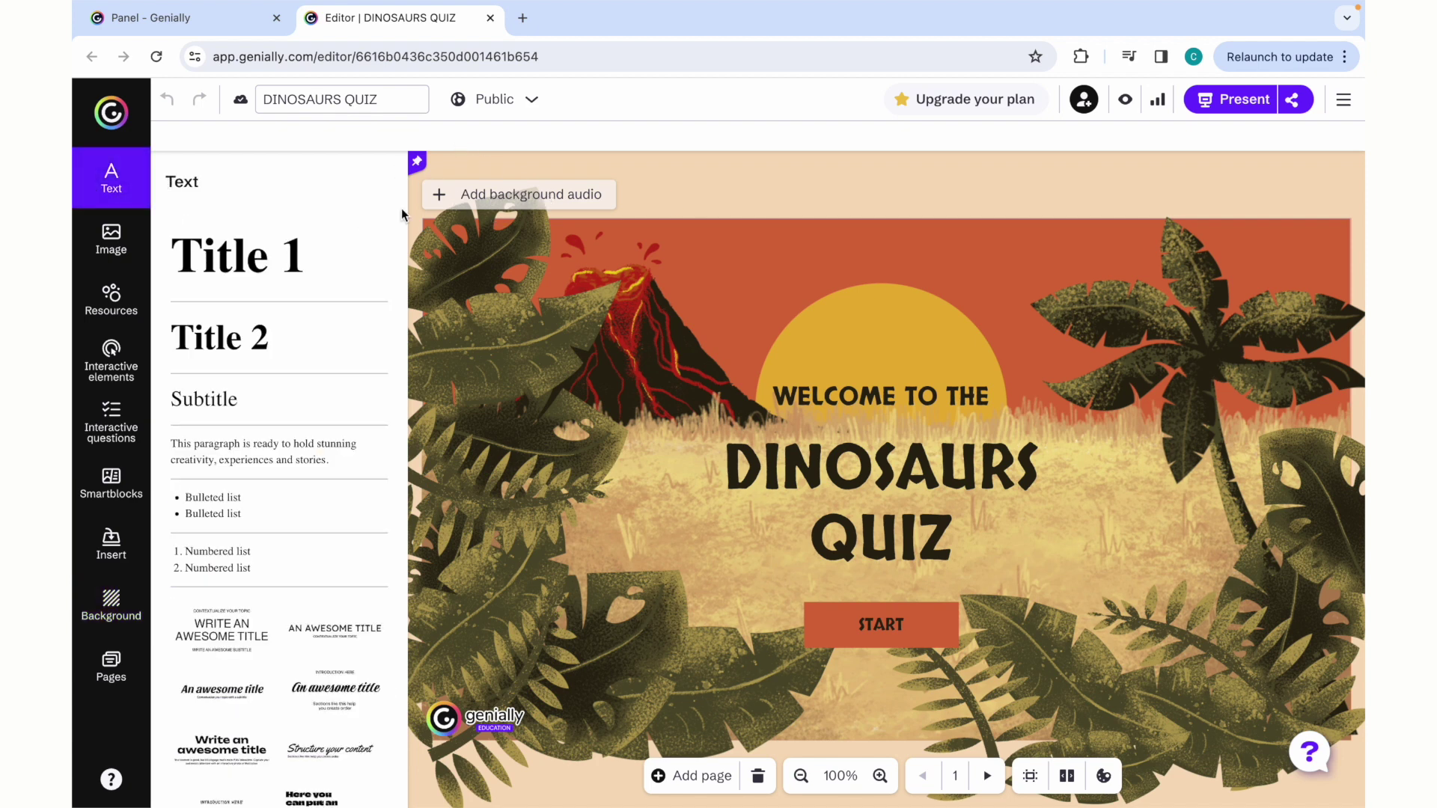
click(111, 664)
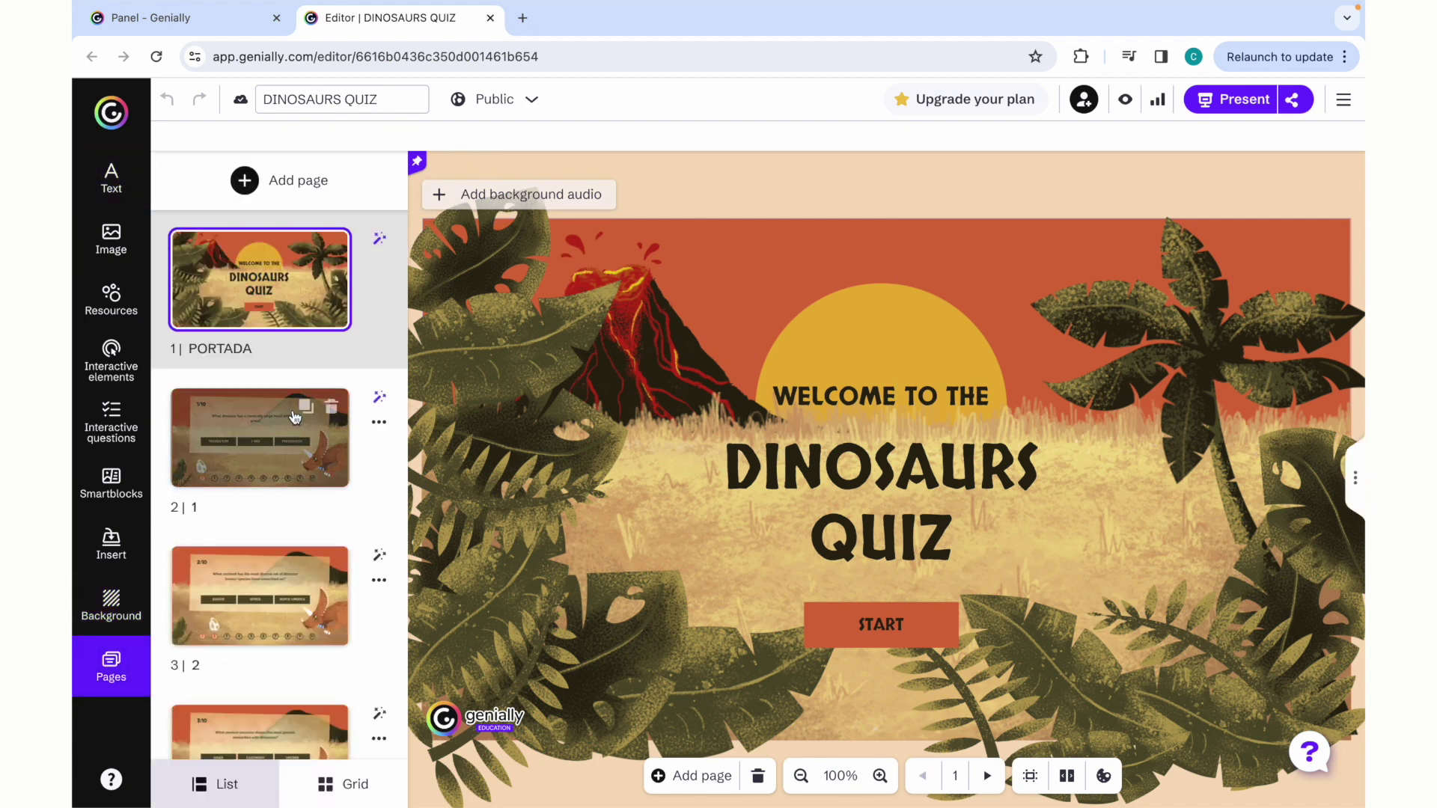
click(357, 449)
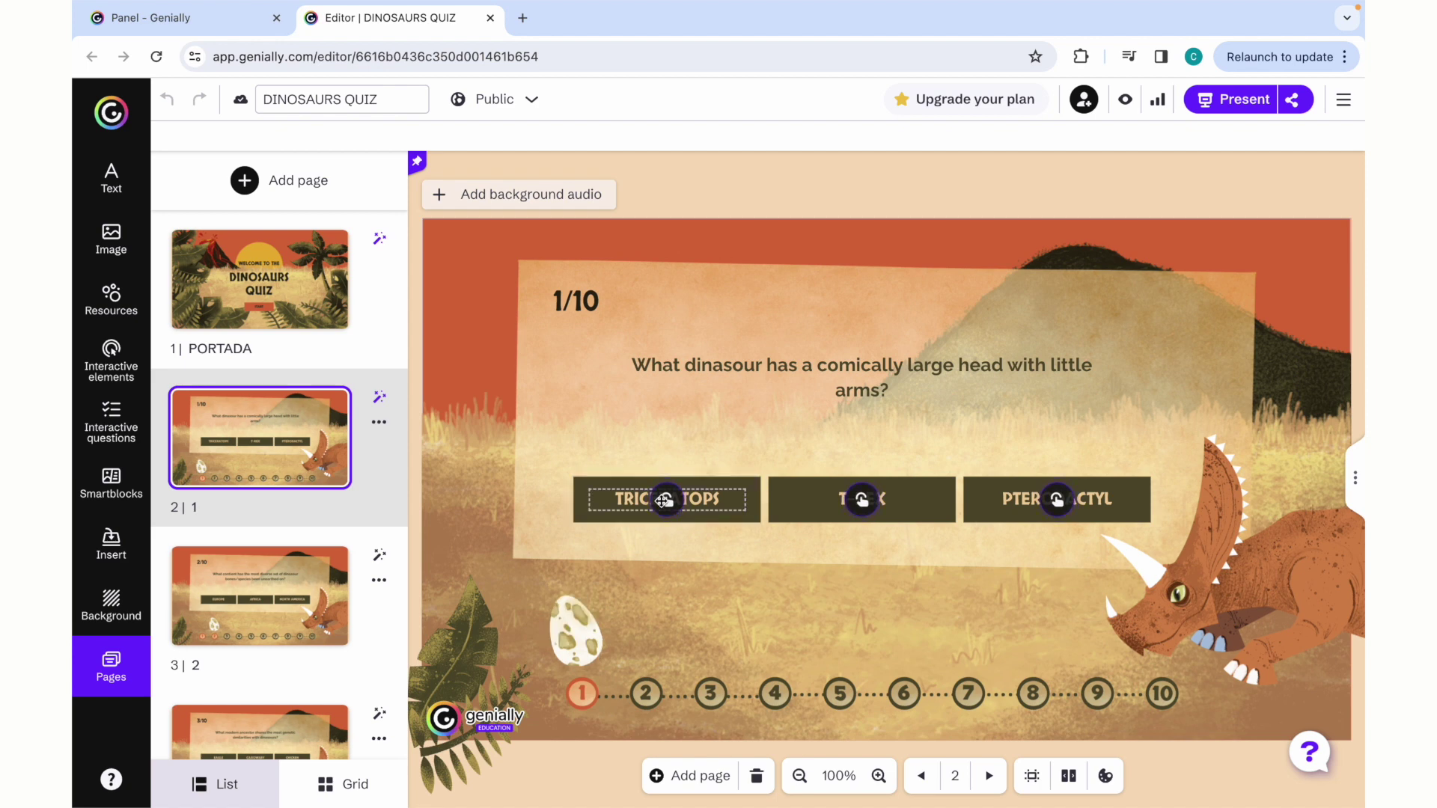
Inspect the TRICERATOPS, T-REX and PTERODACTYL answer links, then return to My space.
click(664, 500)
click(862, 500)
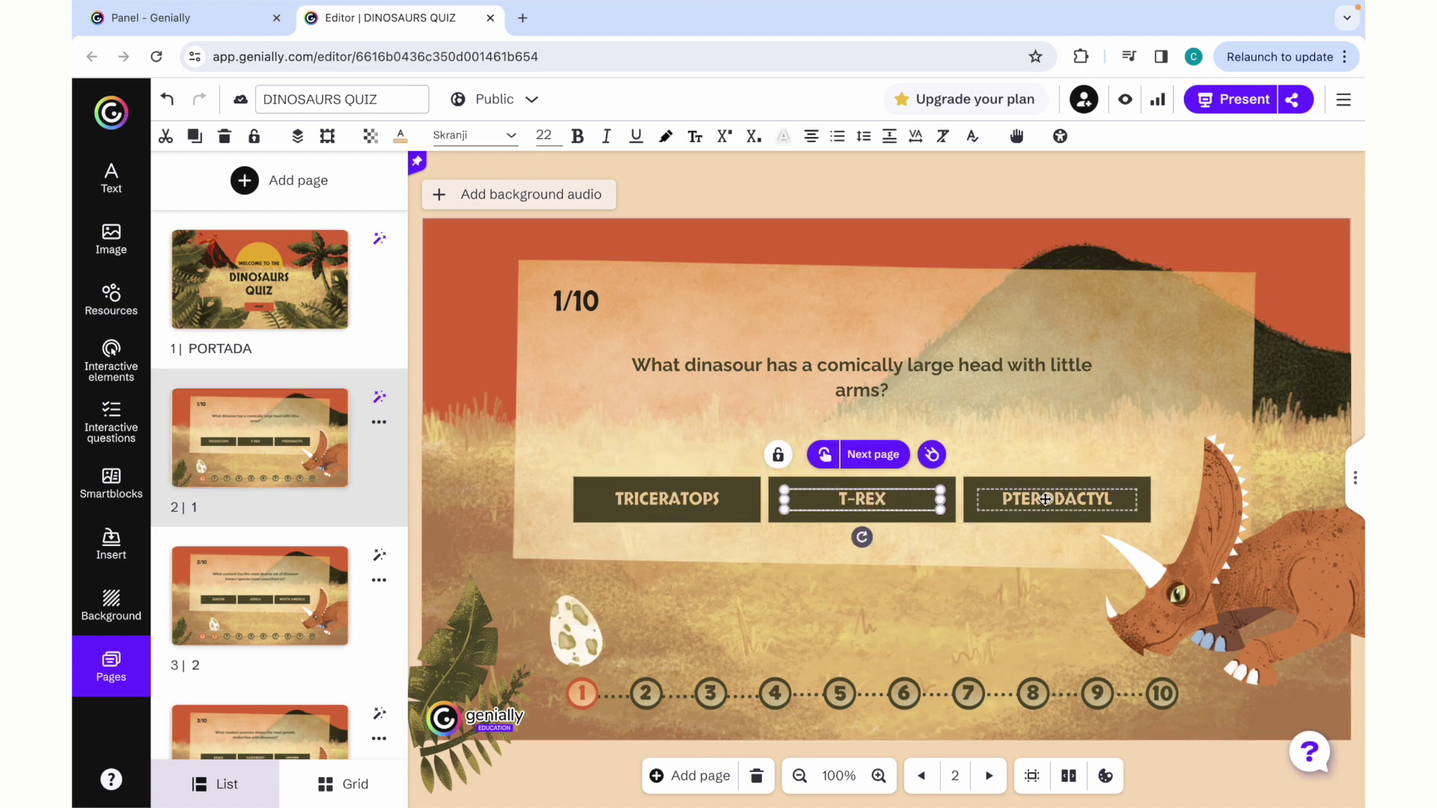
click(1045, 499)
scroll(275, 606, down, 10)
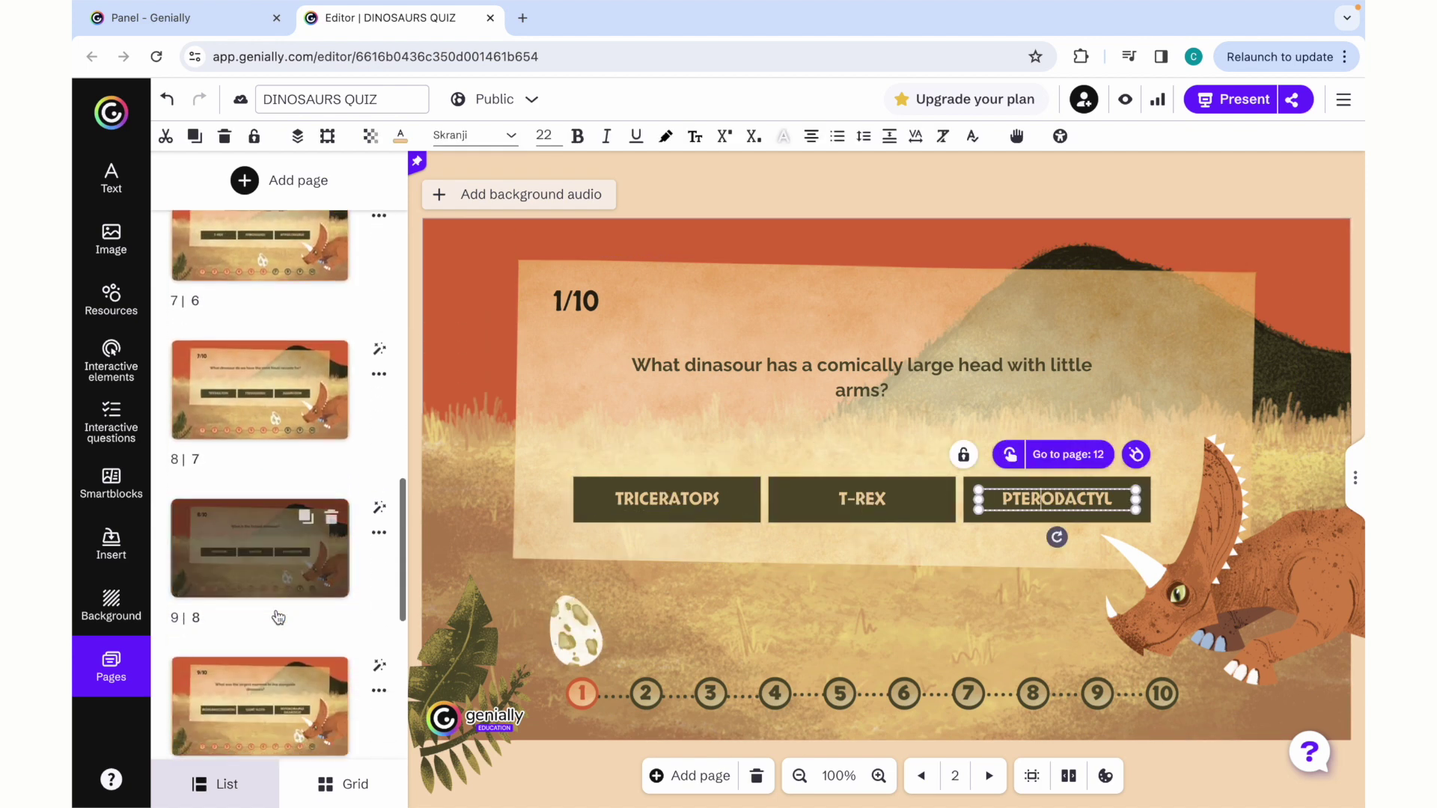
scroll(275, 610, down, 5)
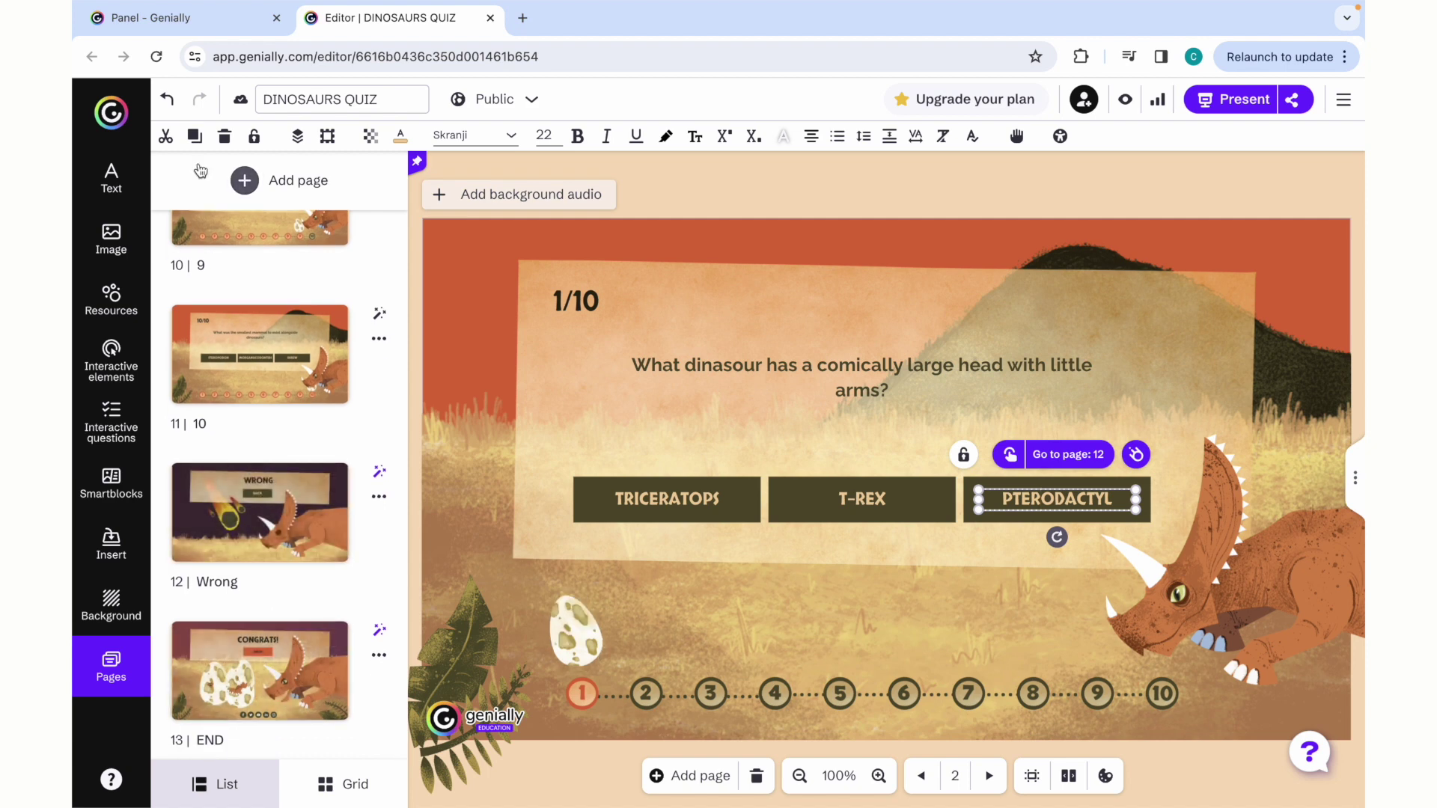
click(112, 115)
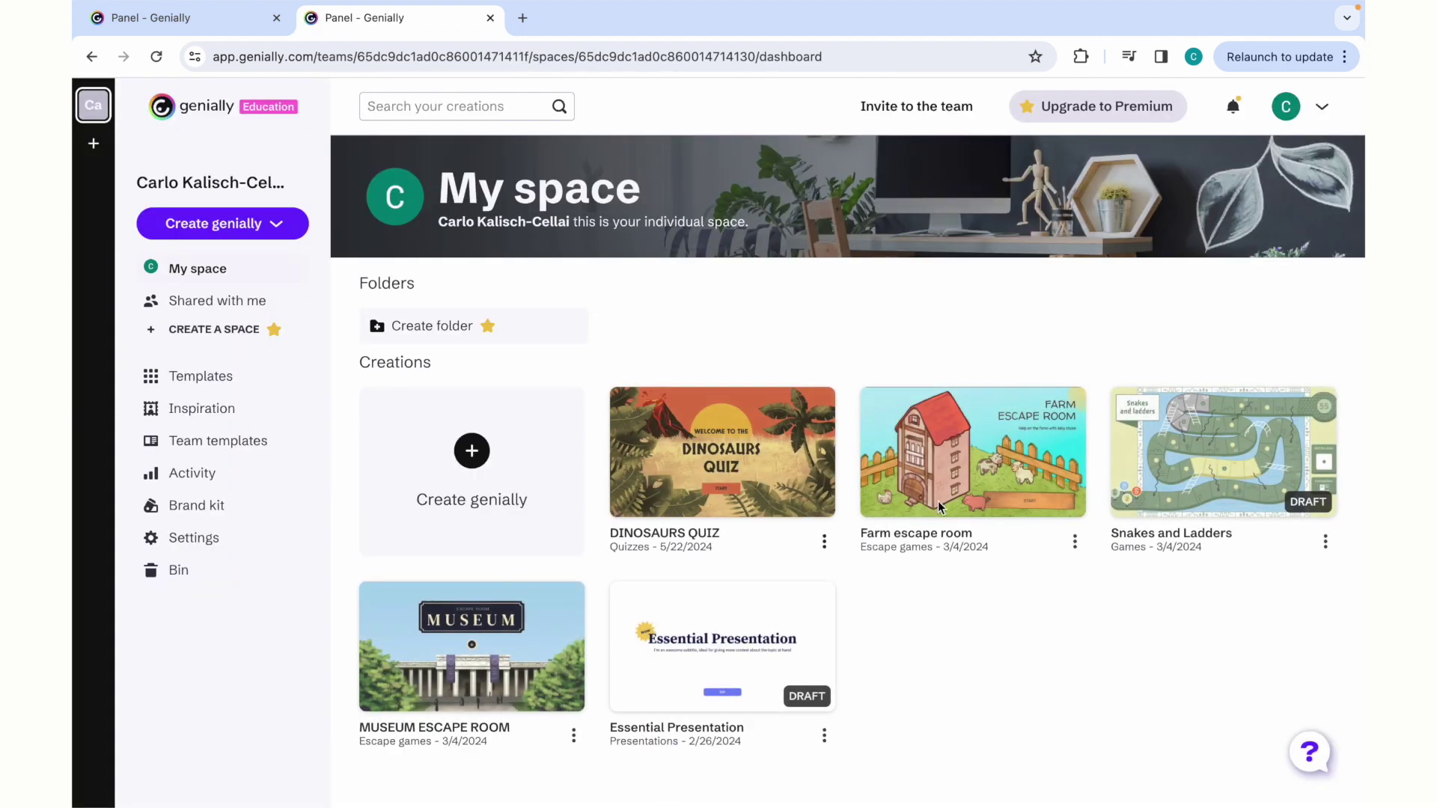
click(969, 452)
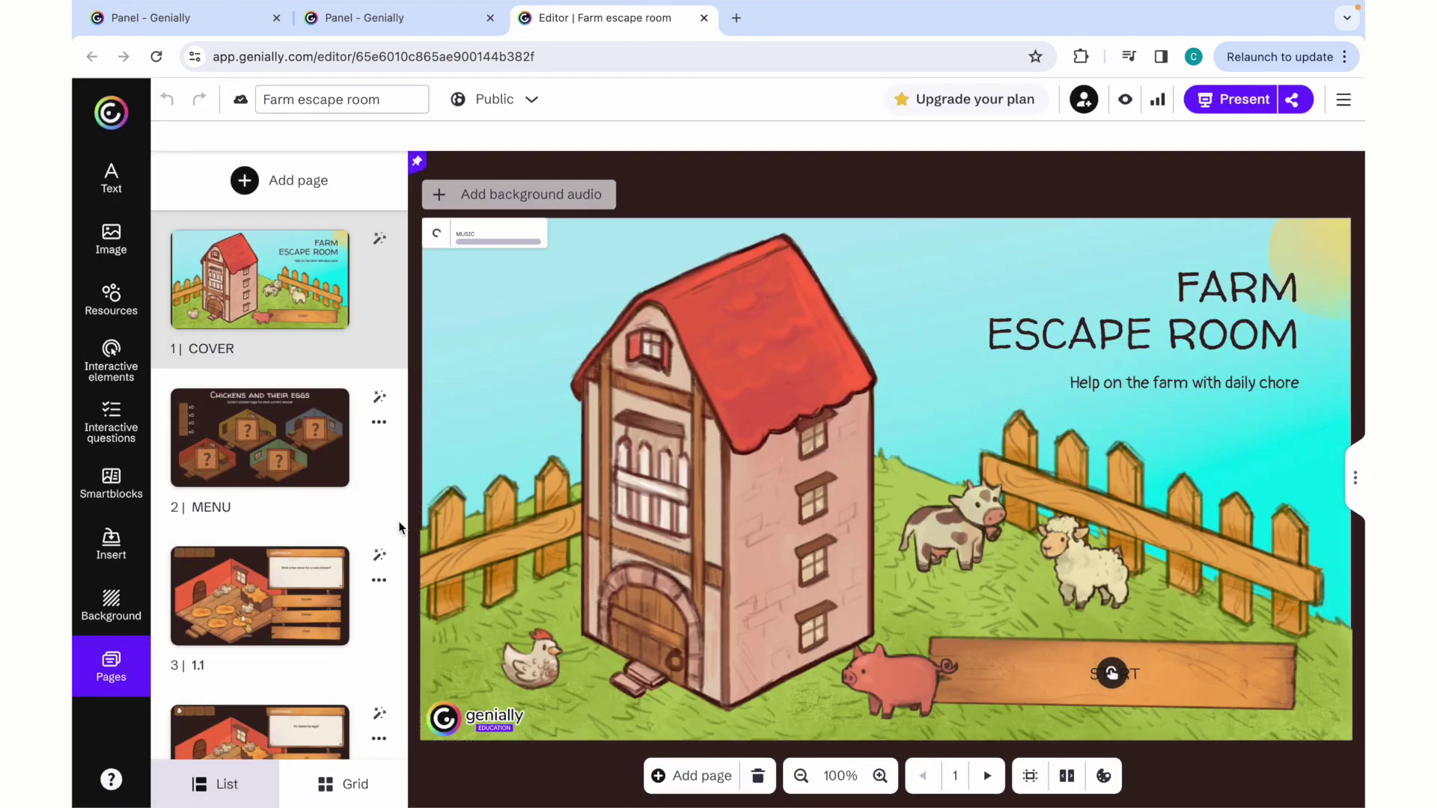
scroll(277, 449, down, 8)
click(285, 459)
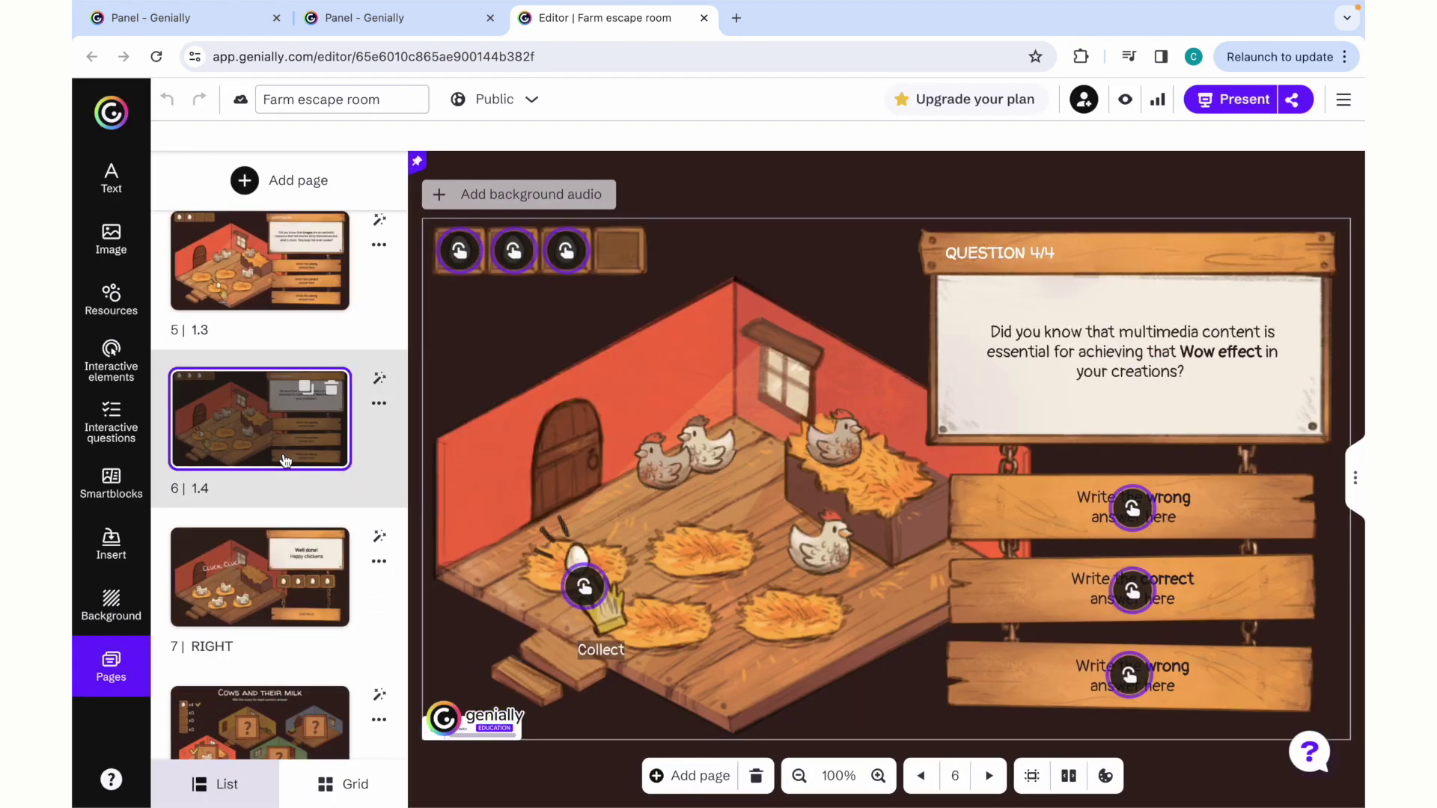
click(1111, 515)
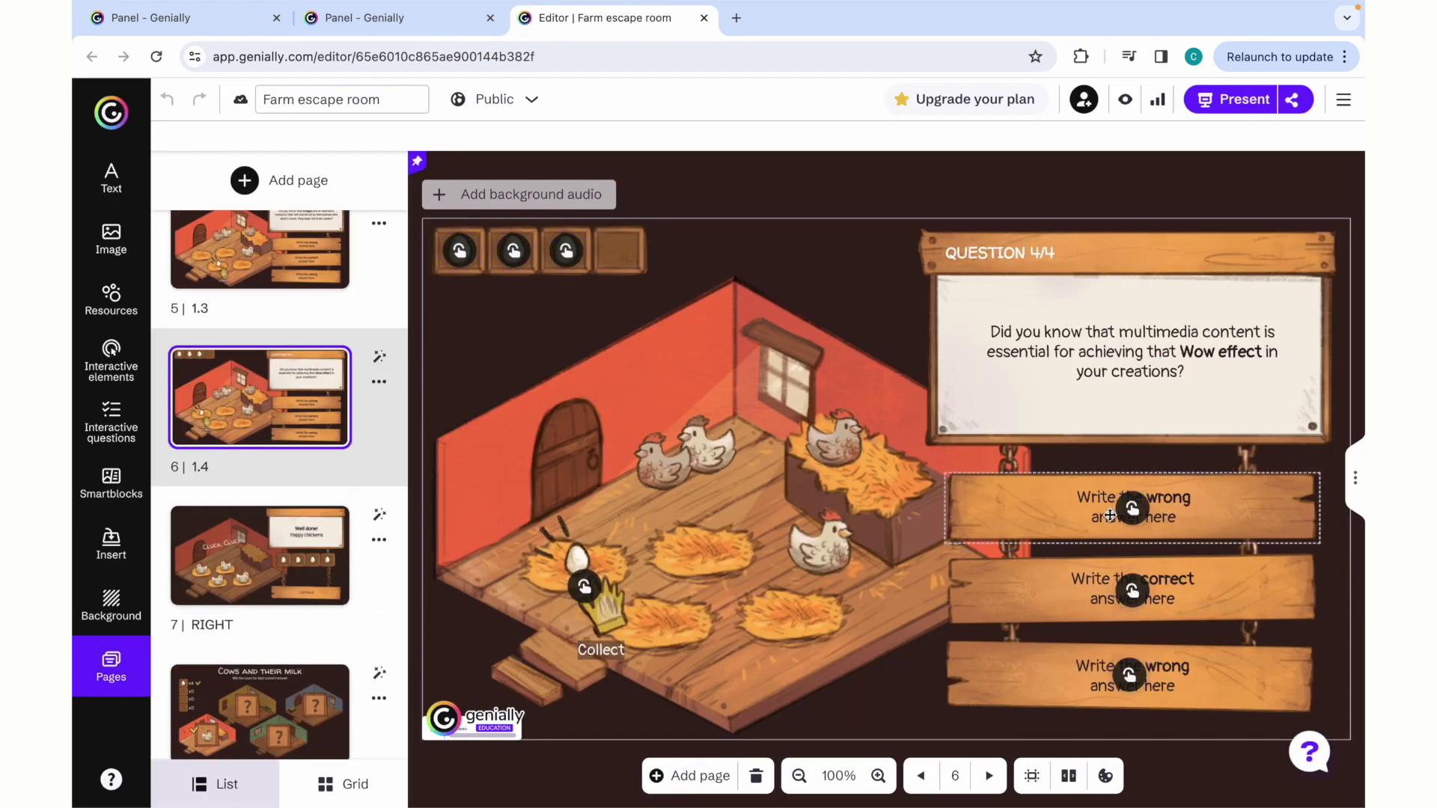
click(1131, 621)
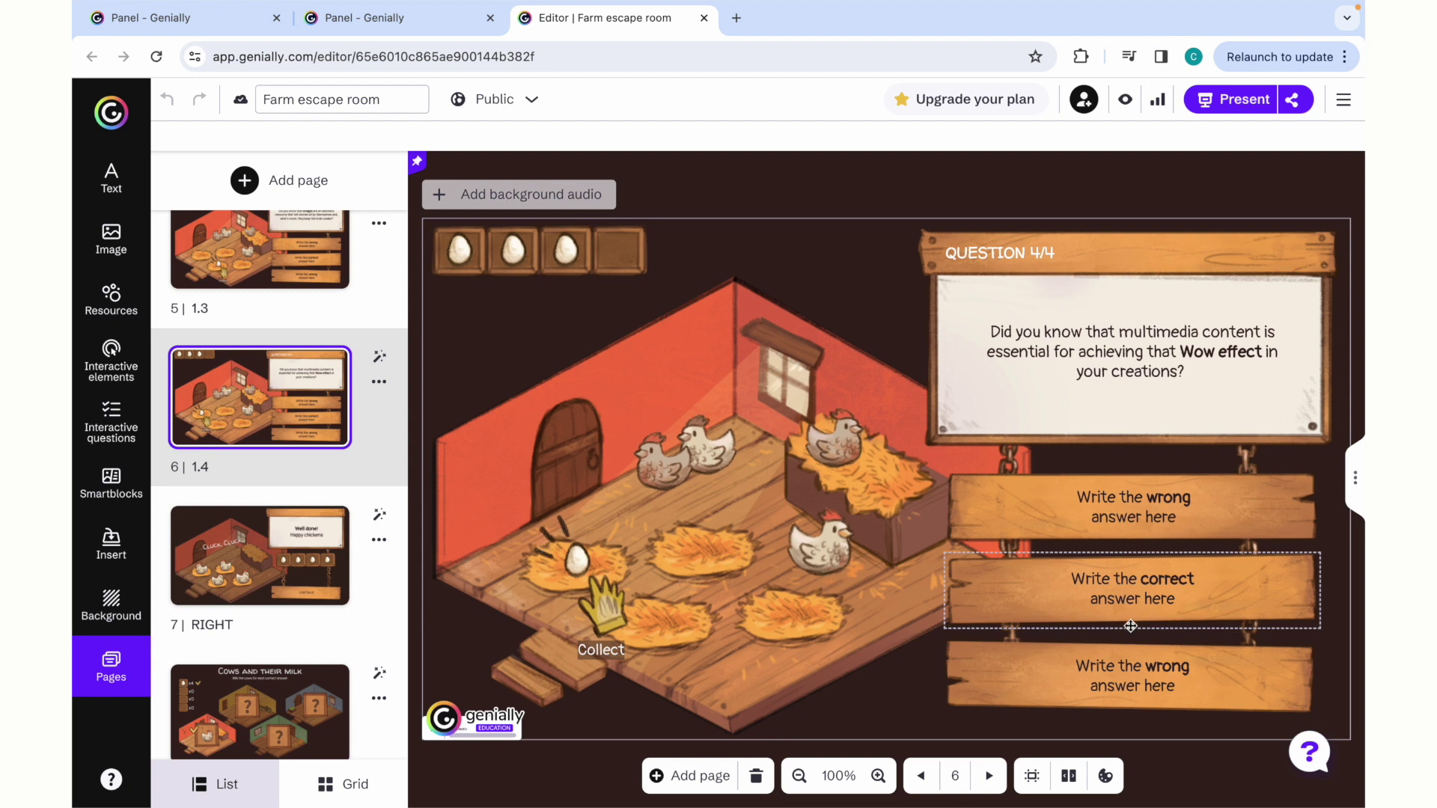
click(603, 622)
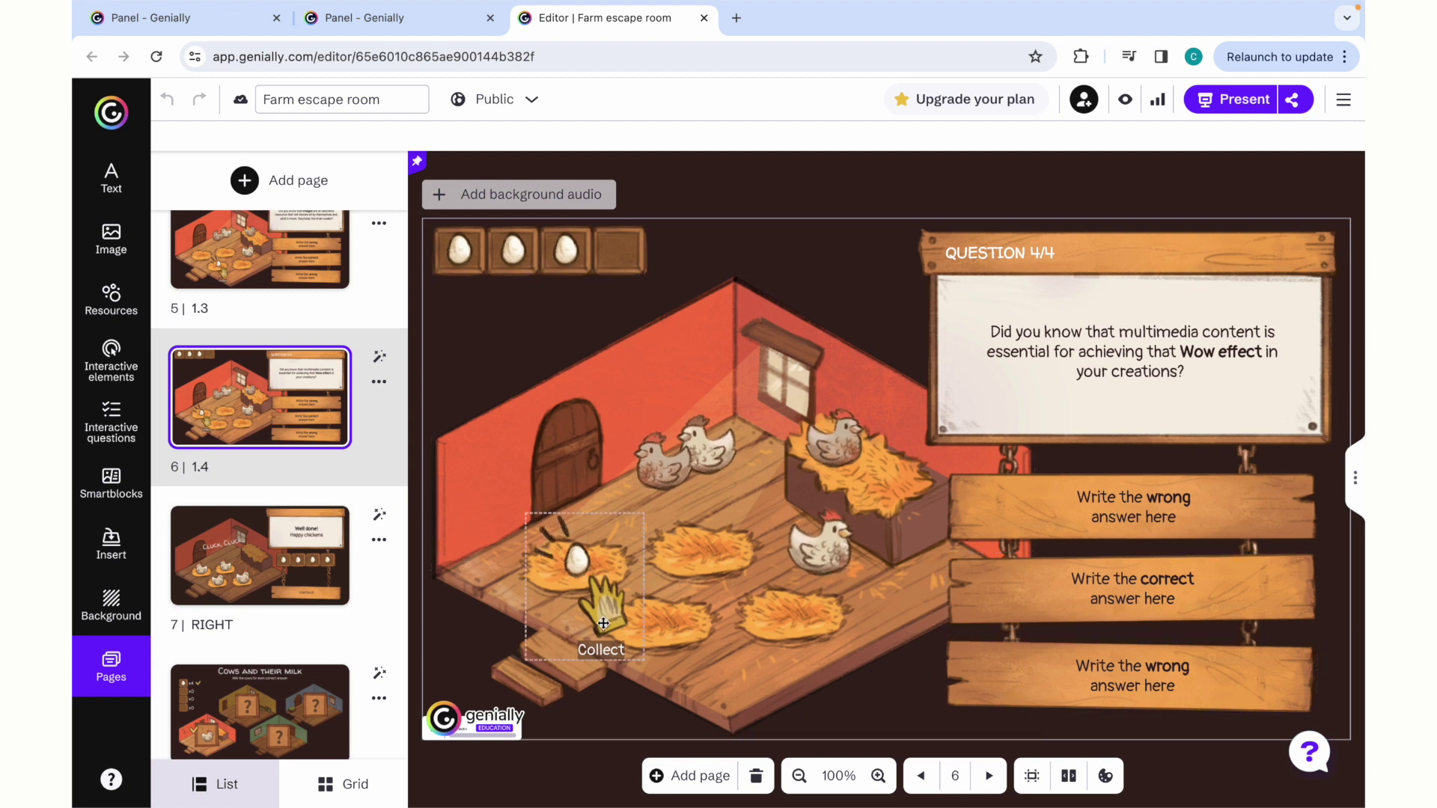
click(603, 622)
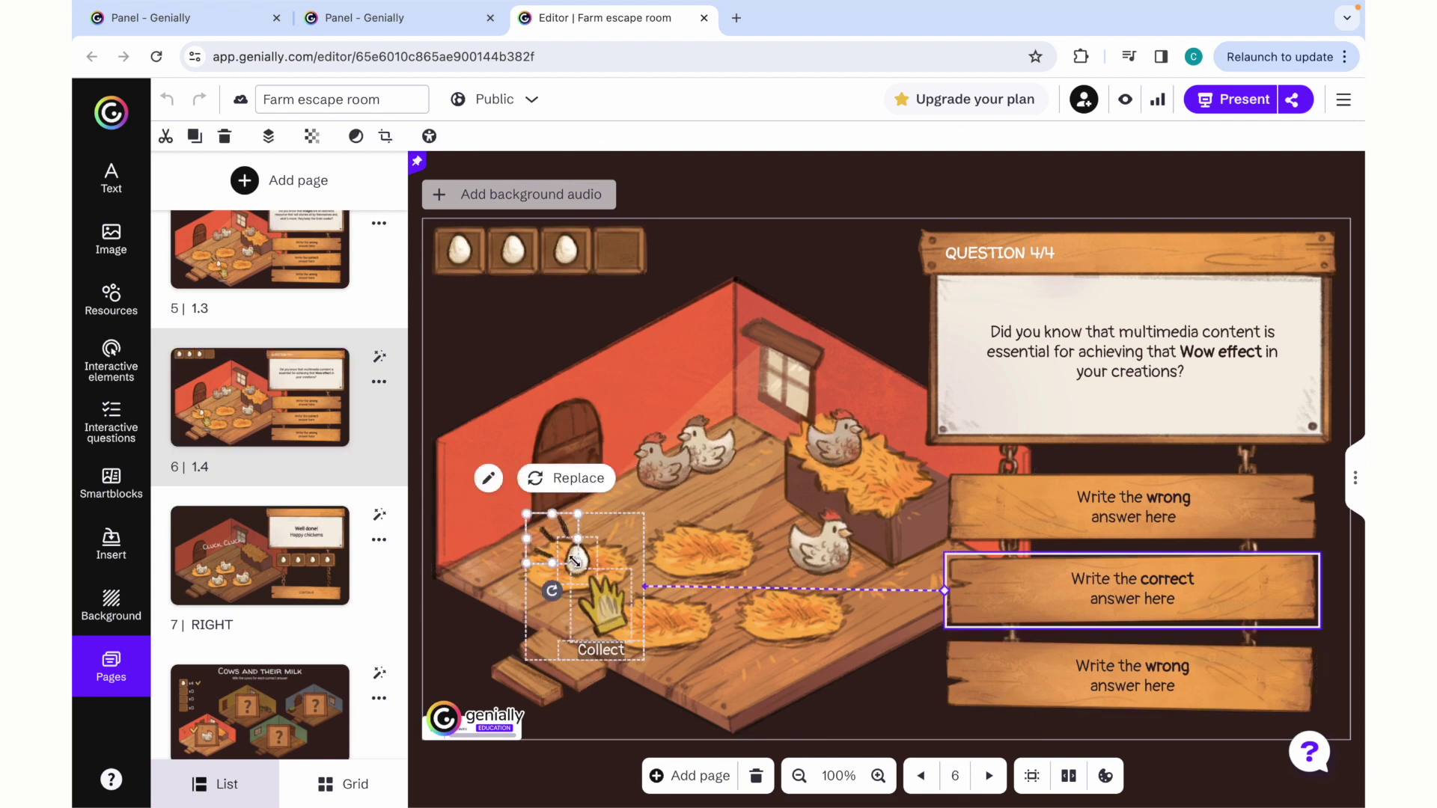
click(576, 562)
key(Escape)
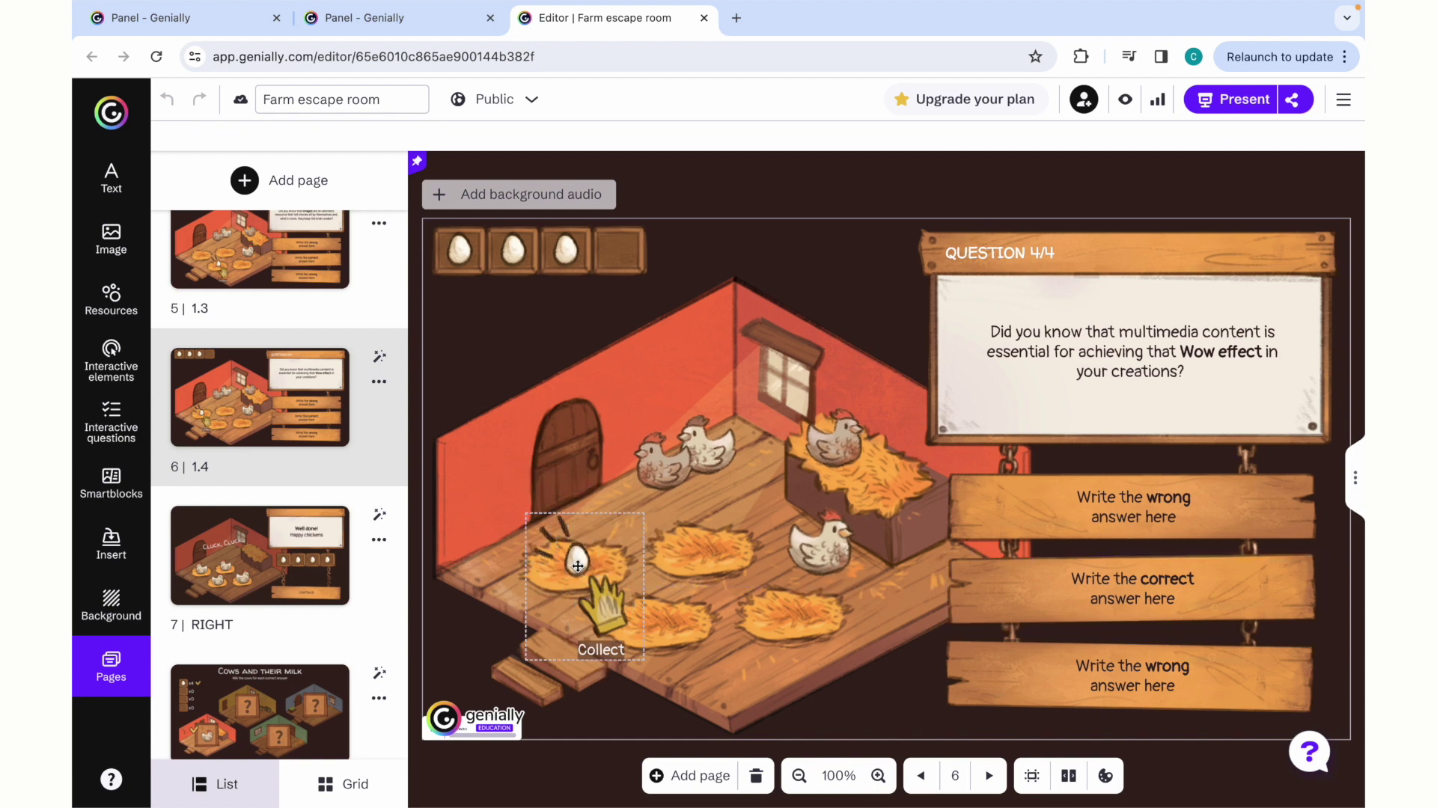
click(524, 253)
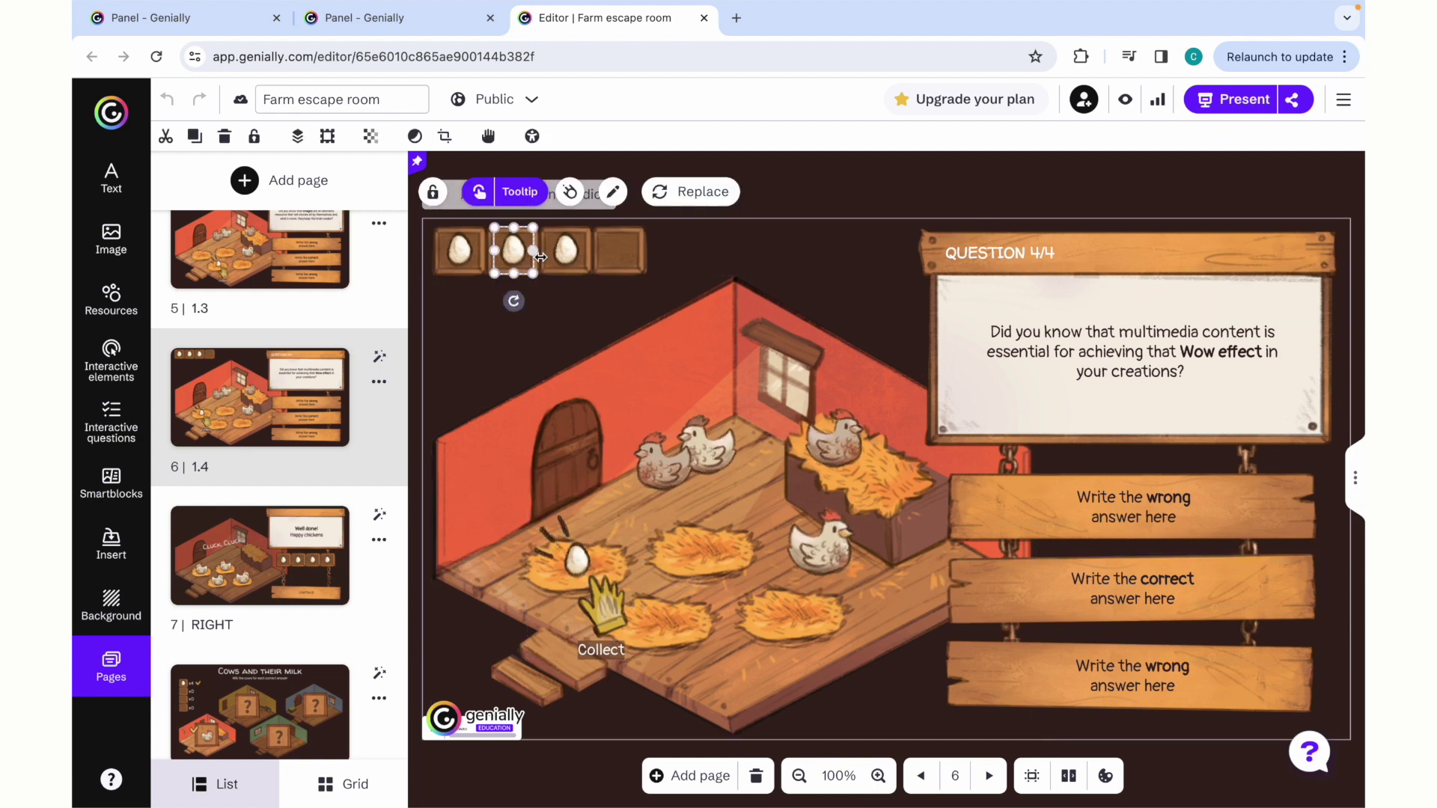
click(463, 254)
click(556, 256)
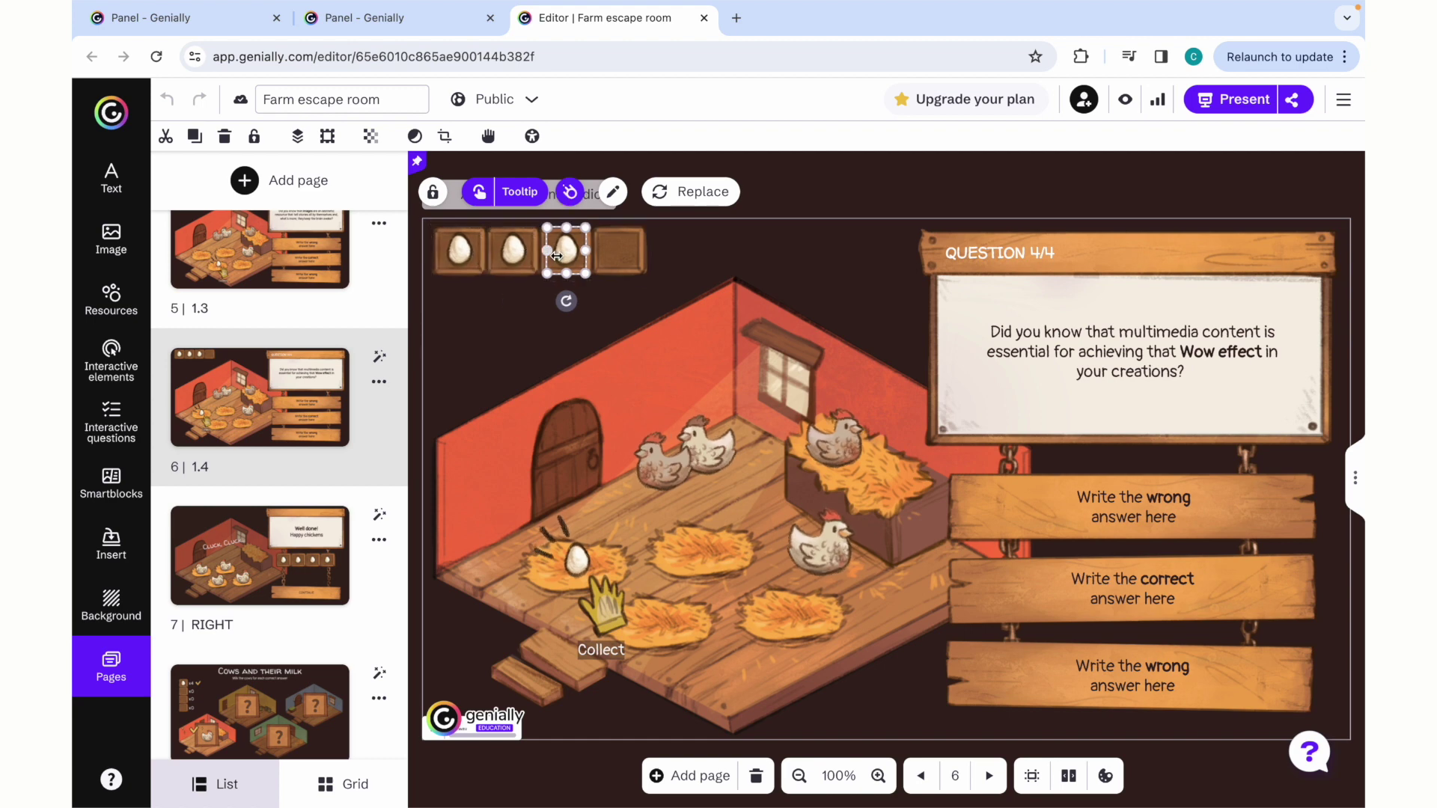
scroll(290, 498, down, 20)
scroll(290, 498, down, 12)
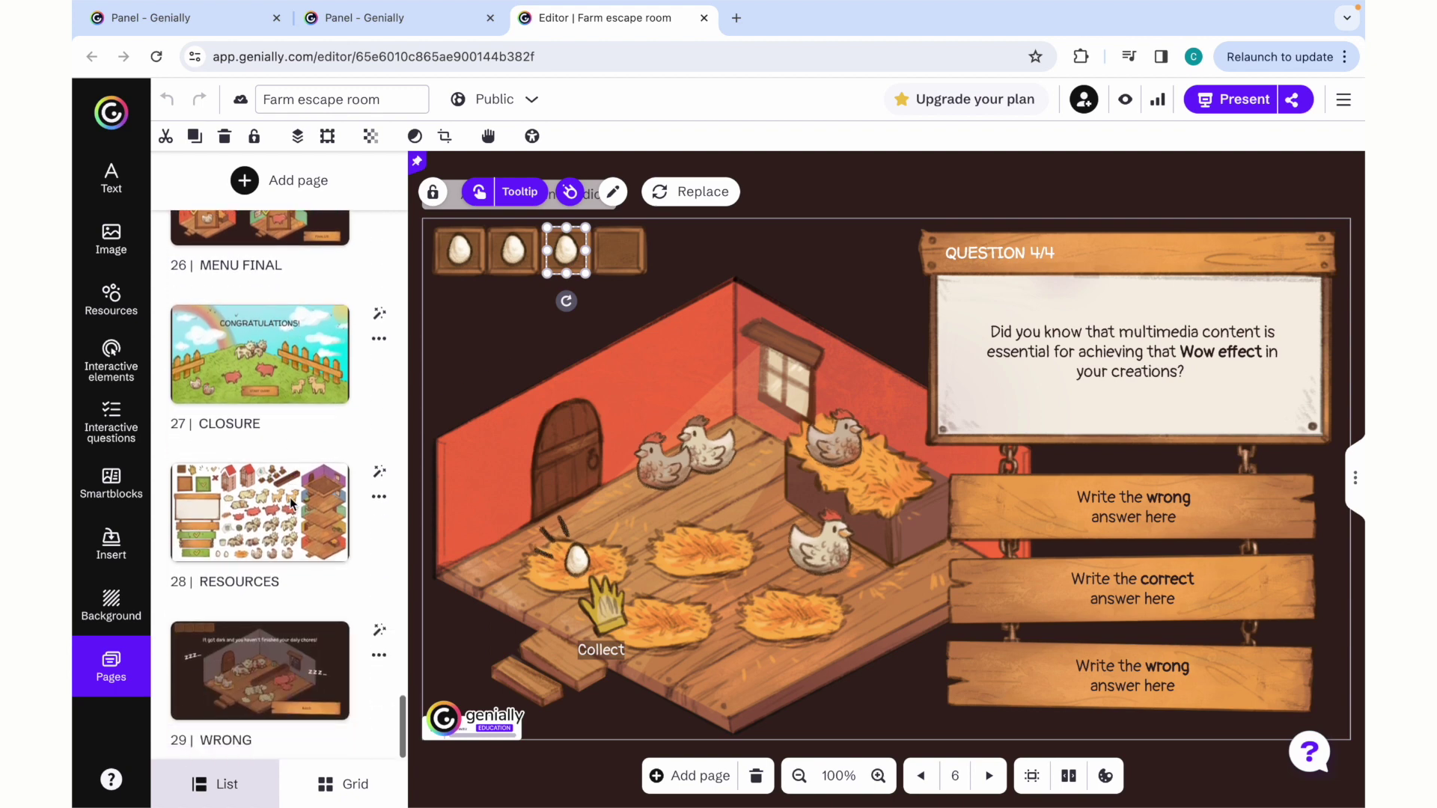
scroll(283, 603, up, 3)
scroll(285, 610, up, 6)
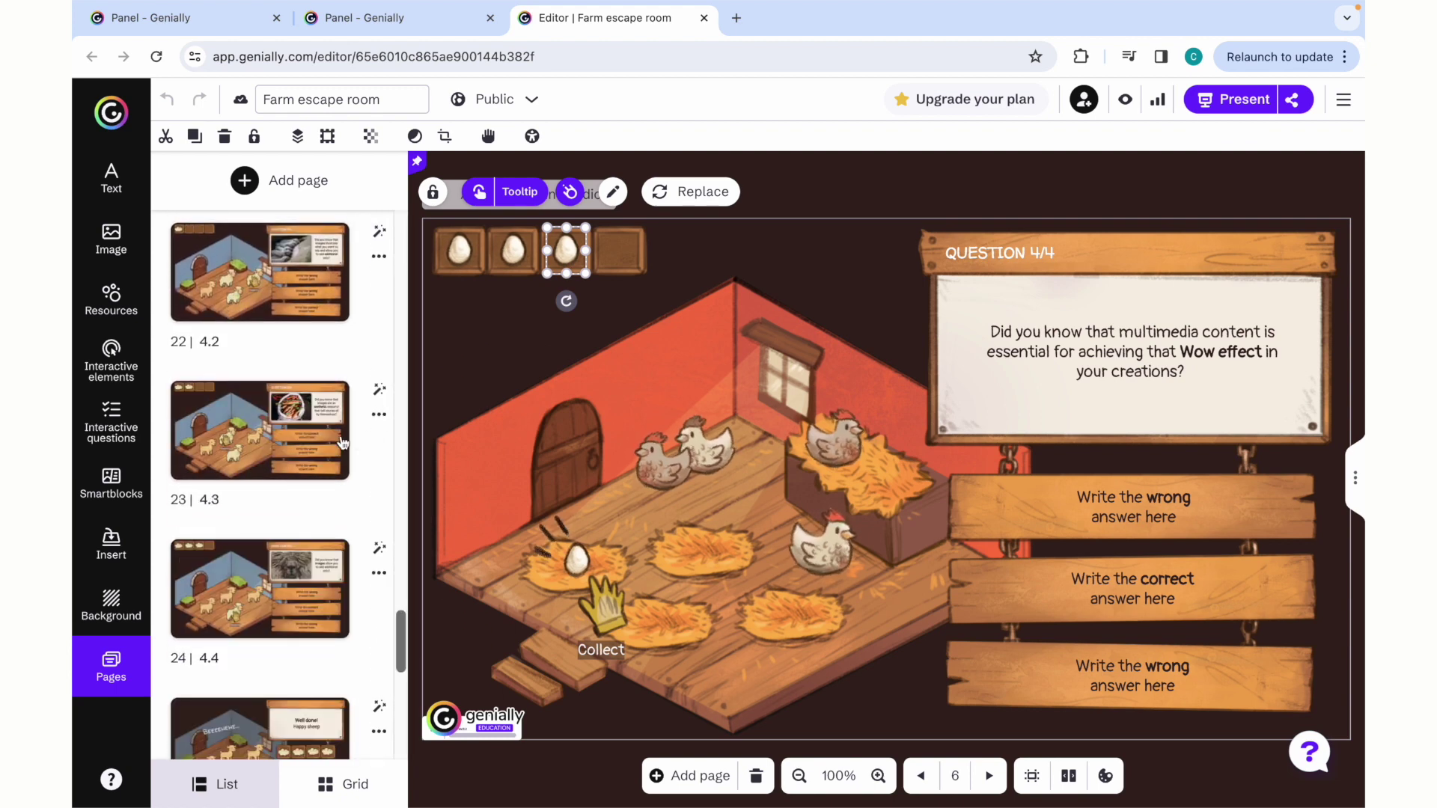
Review page 23's extra options and transitions, then open the 1 COVER page.
click(341, 442)
click(380, 416)
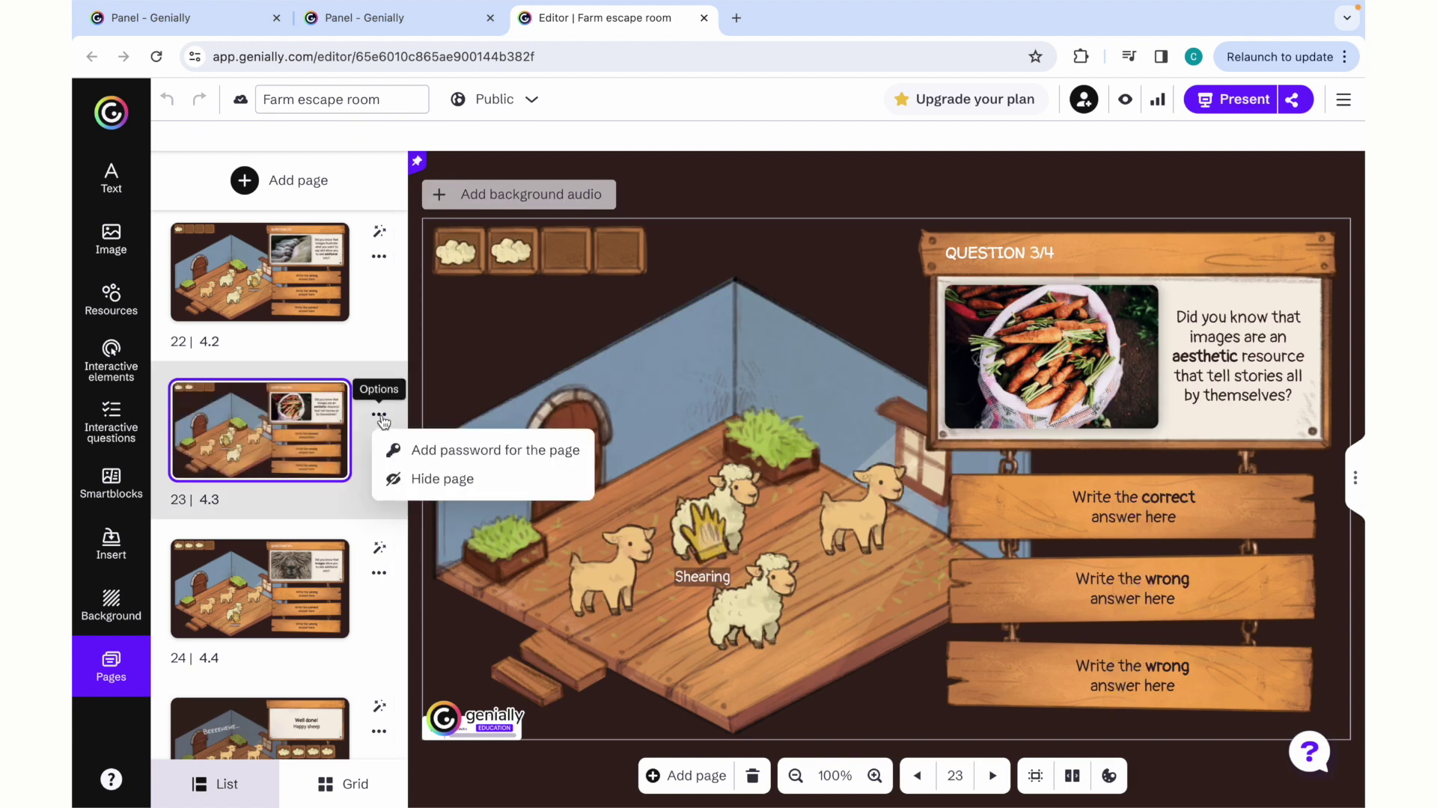
click(379, 390)
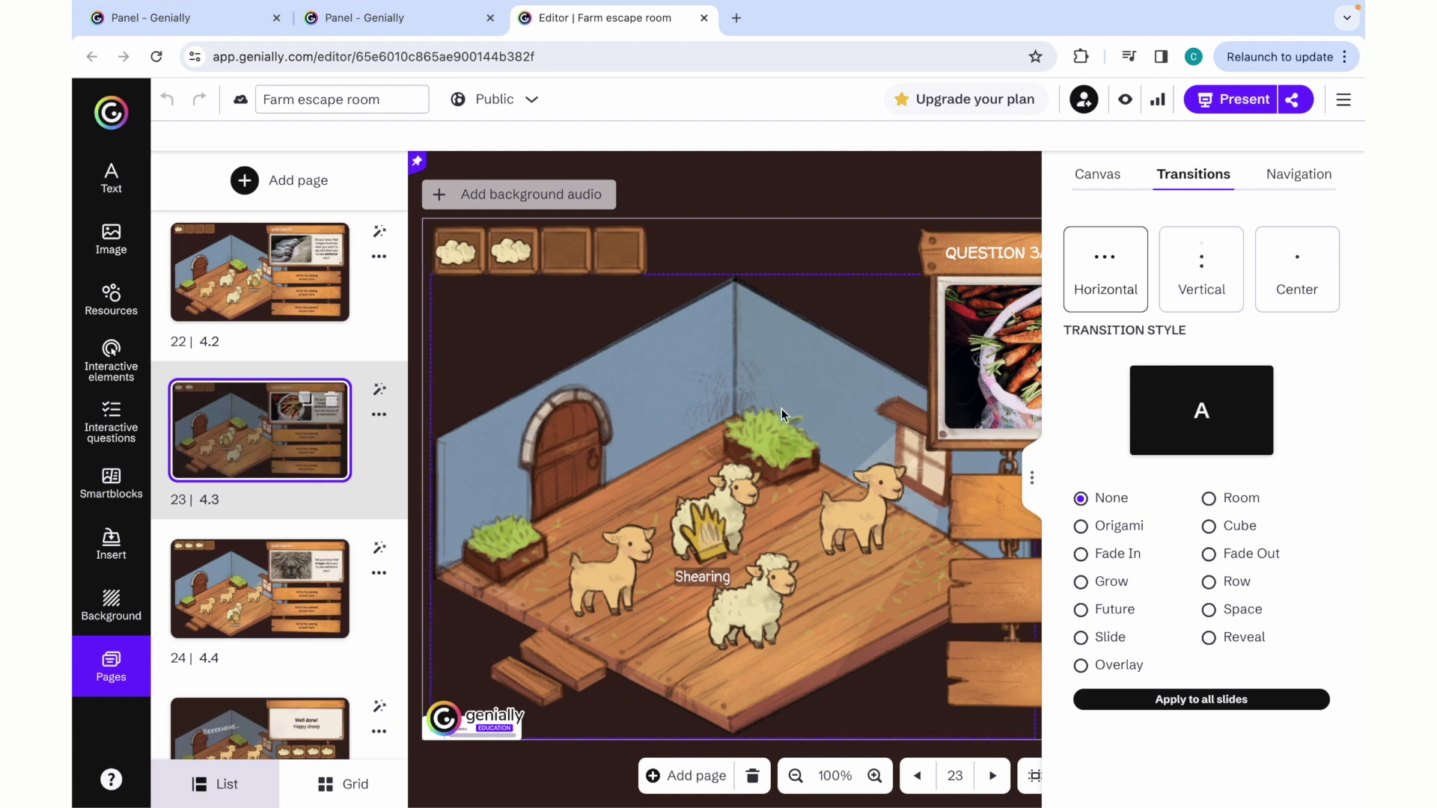
click(878, 290)
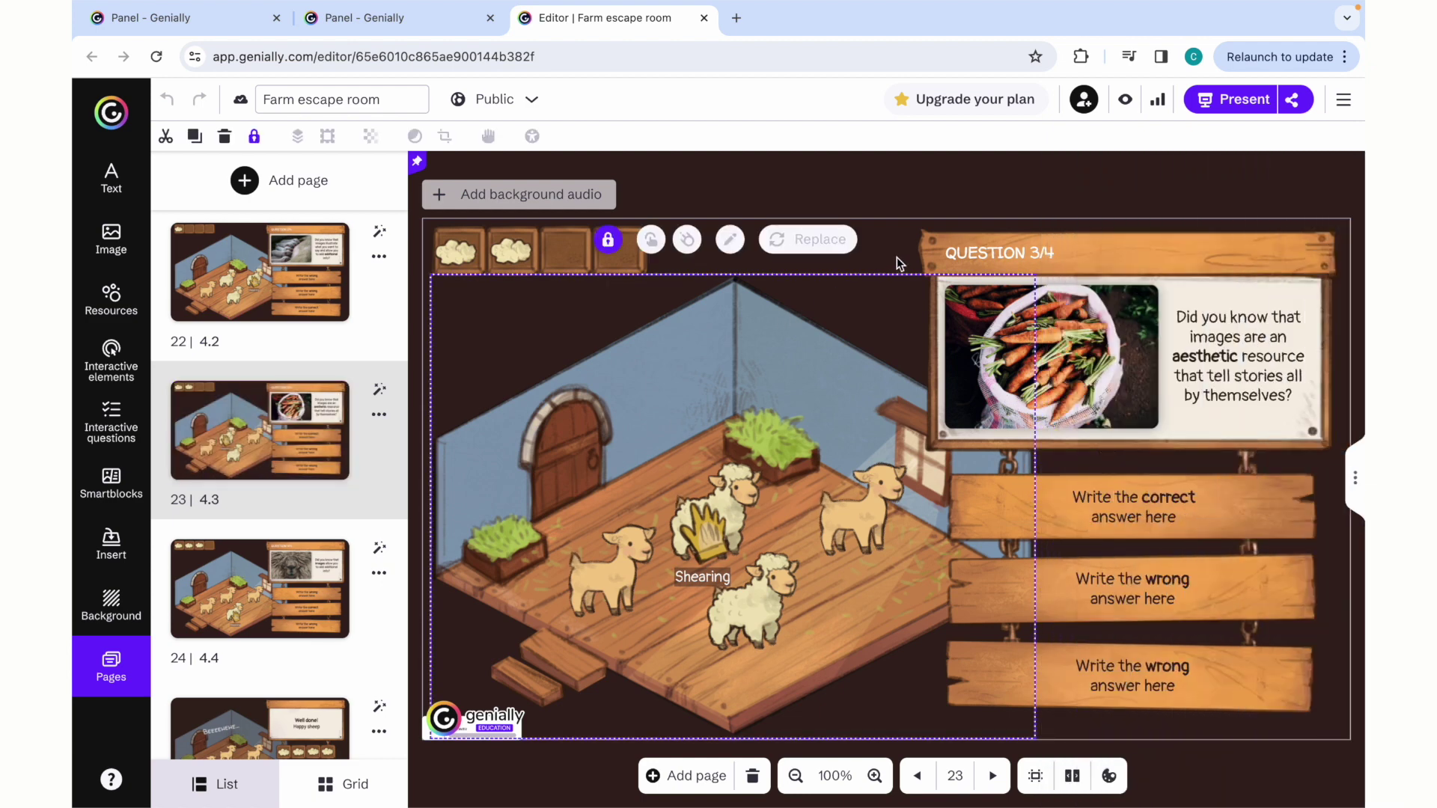
scroll(284, 397, up, 20)
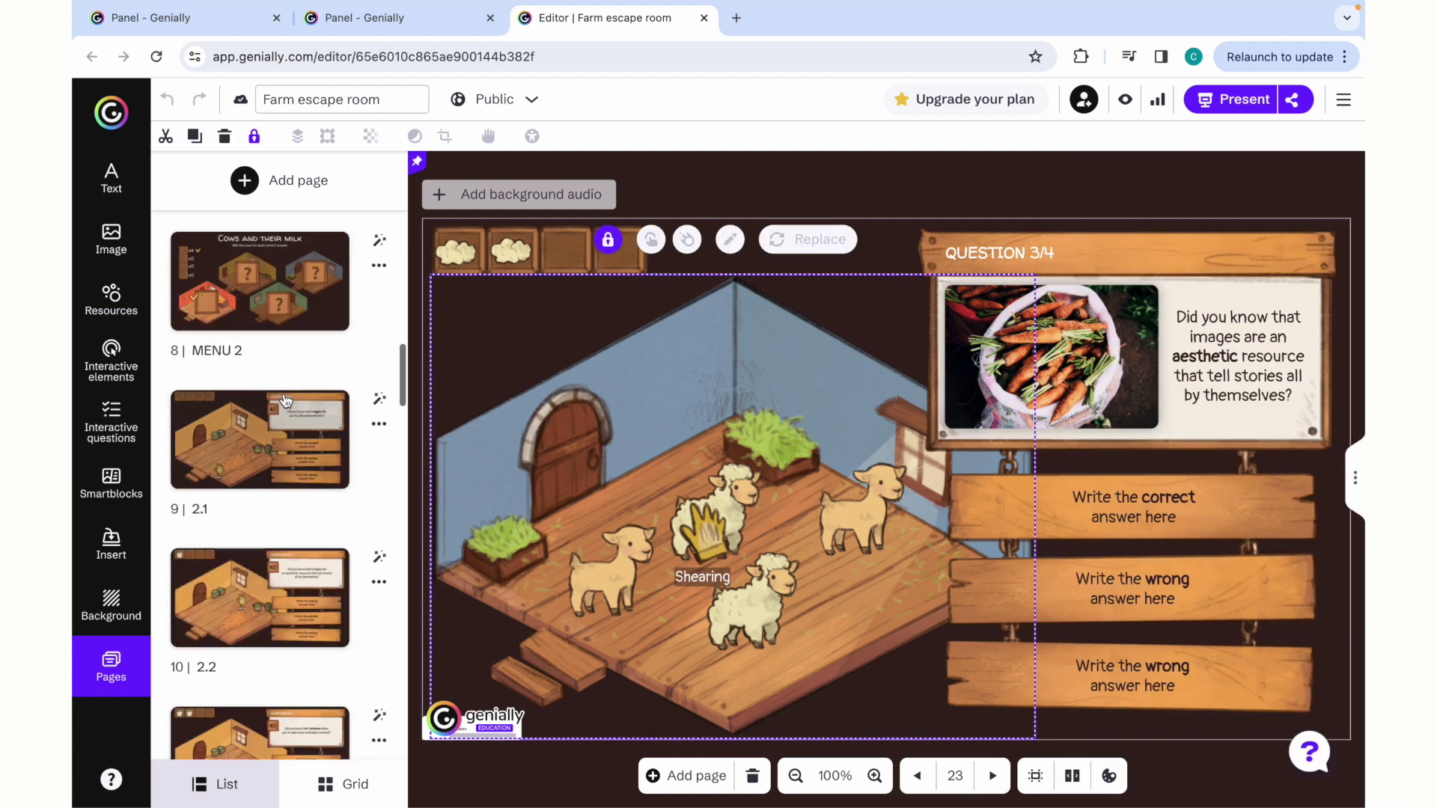
scroll(285, 393, up, 3)
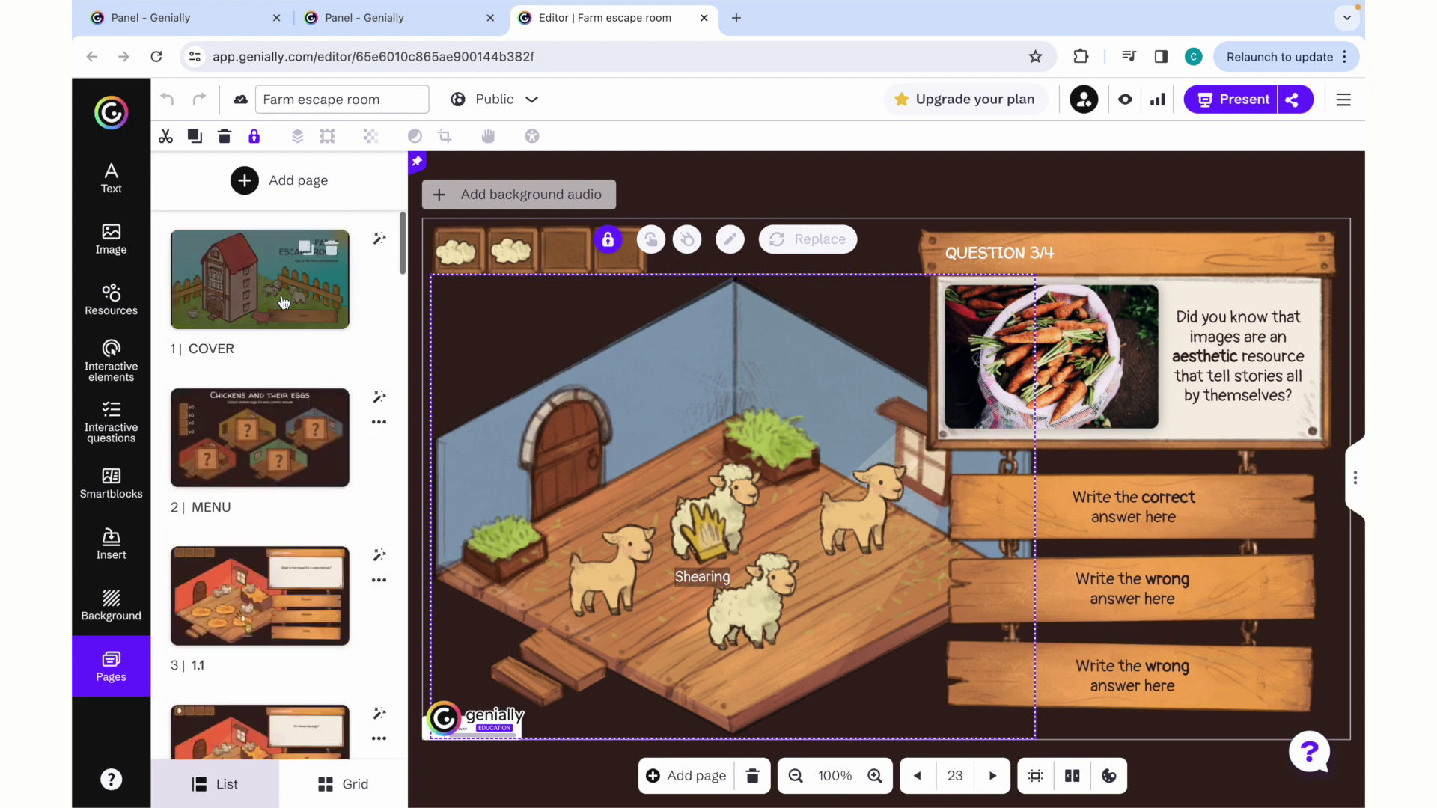
click(284, 301)
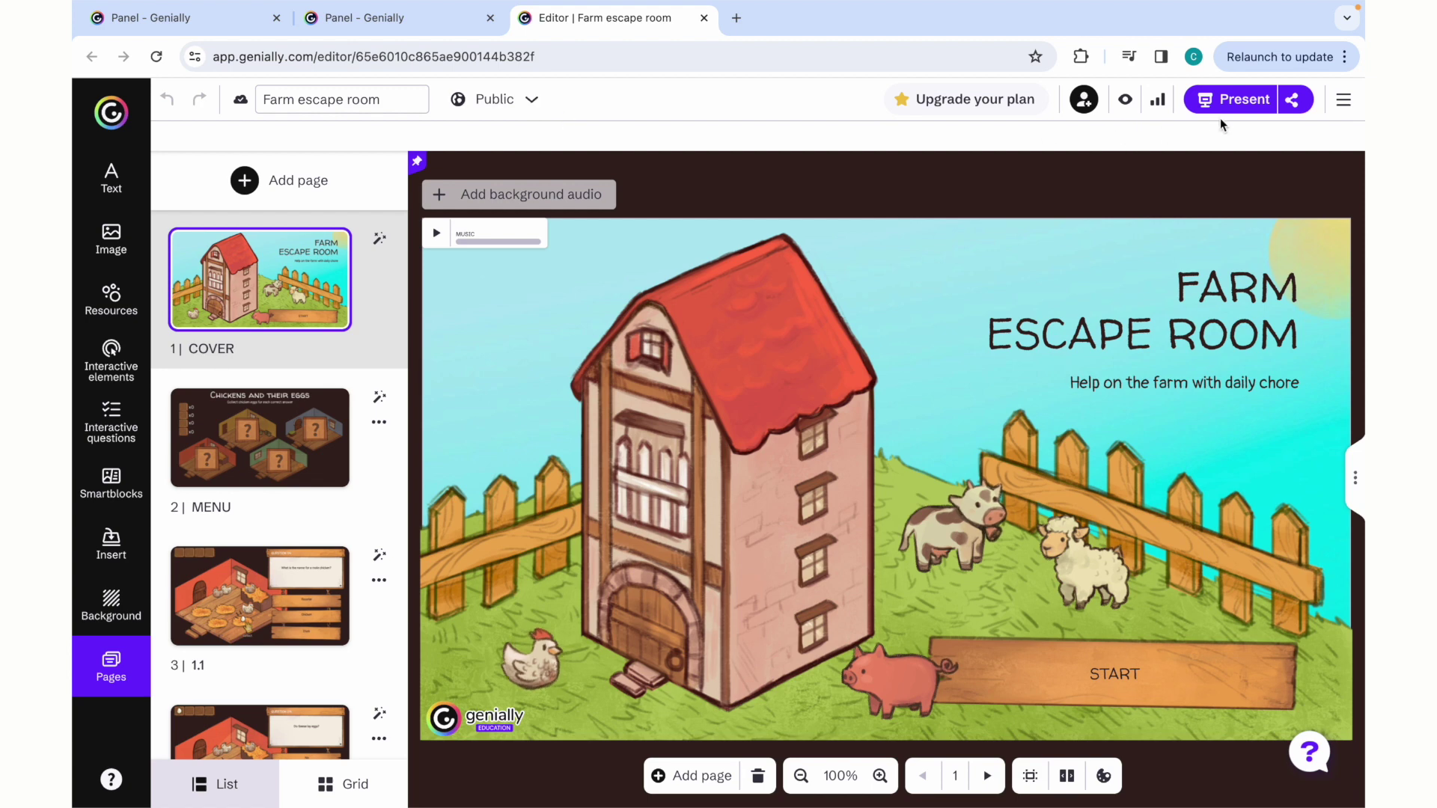
Preview the Farm escape room in a new tab, unmute then mute its sound, and return to the editor.
click(1257, 107)
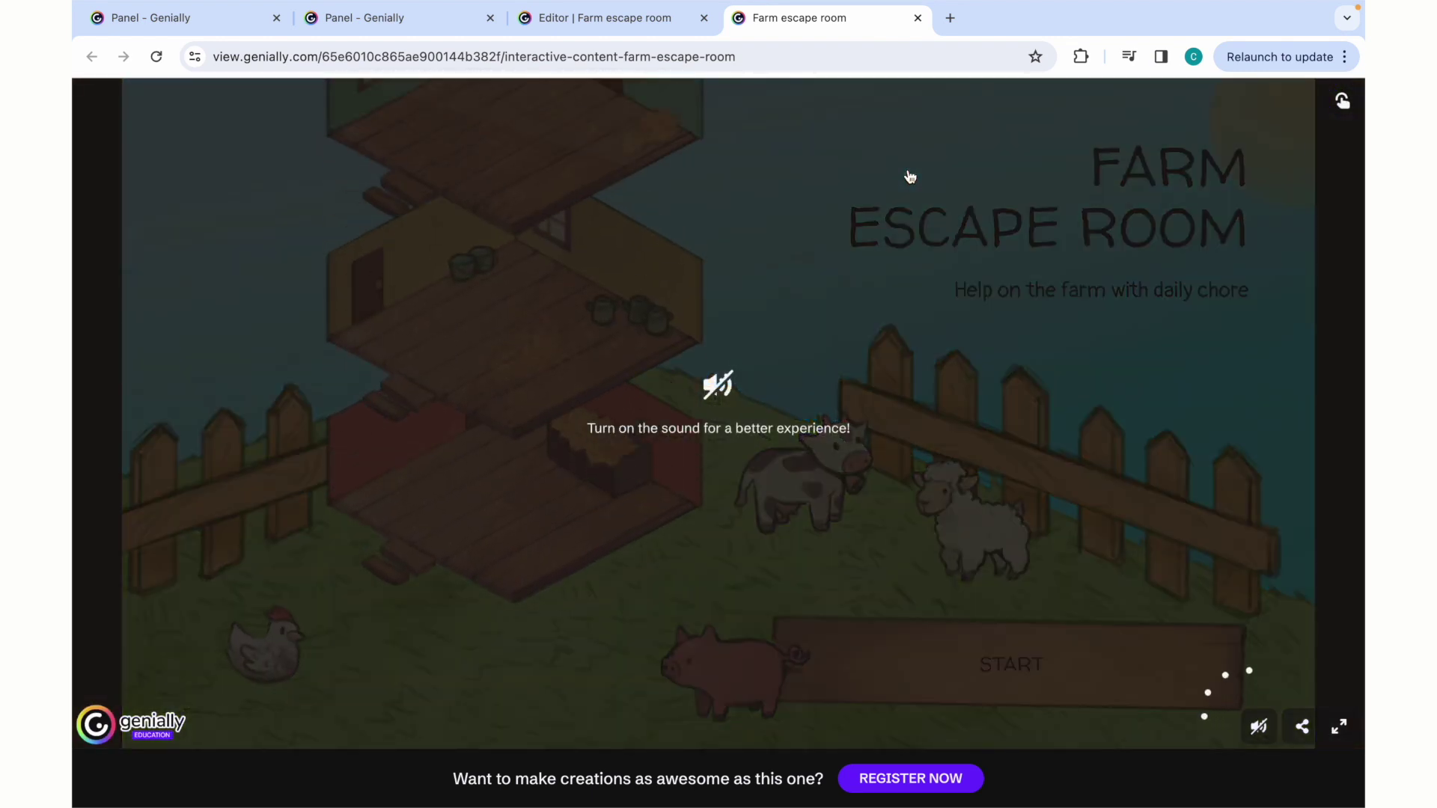
click(955, 444)
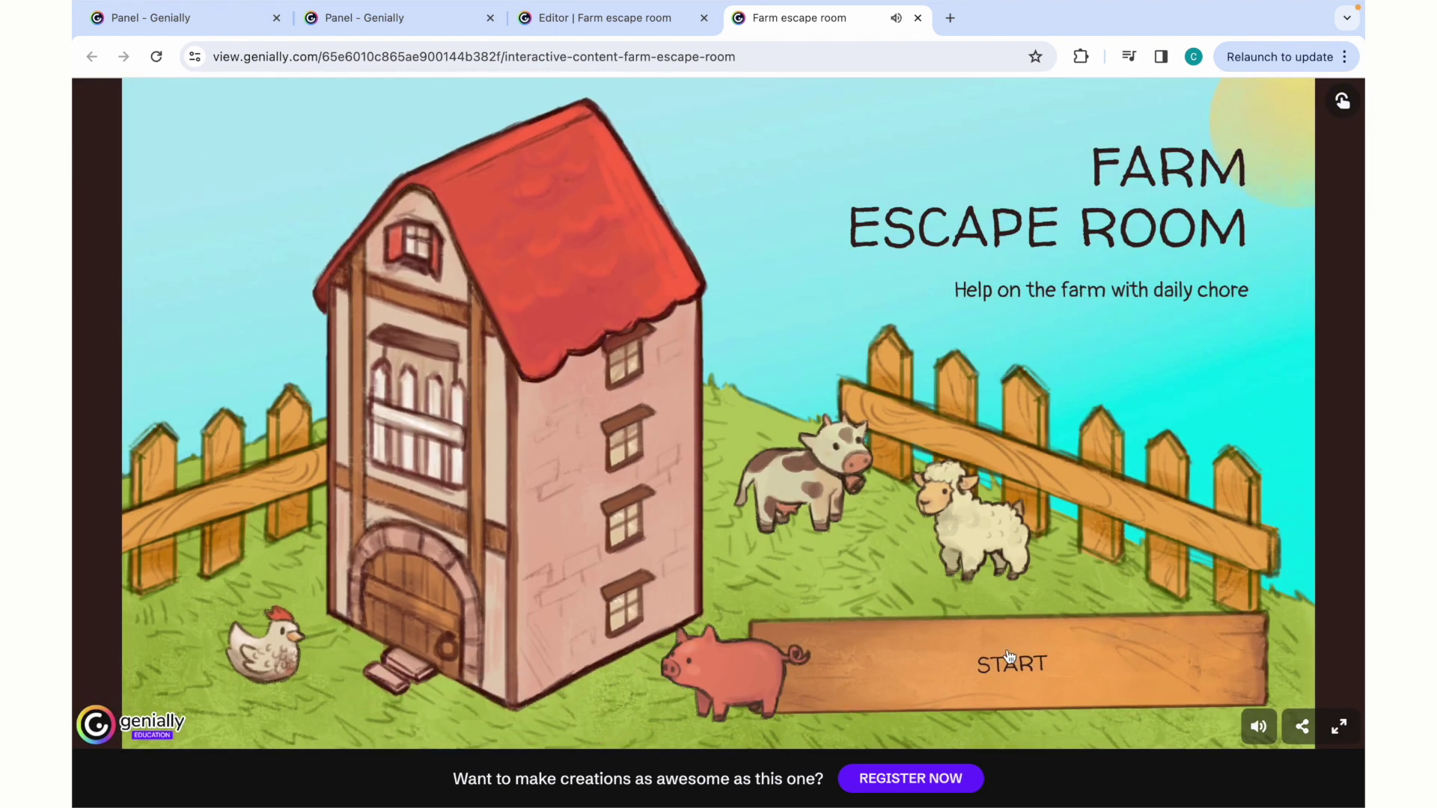
click(1258, 727)
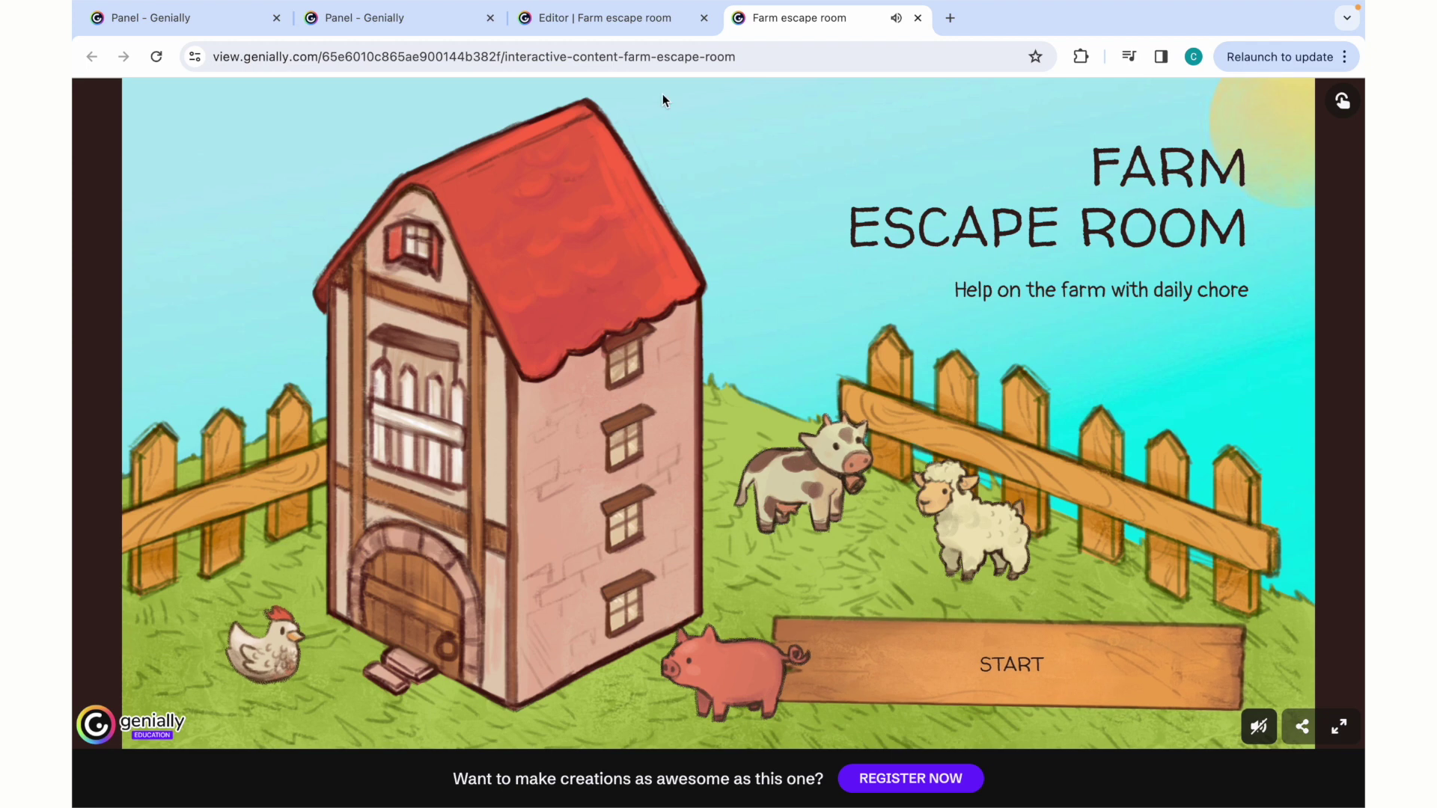
click(654, 27)
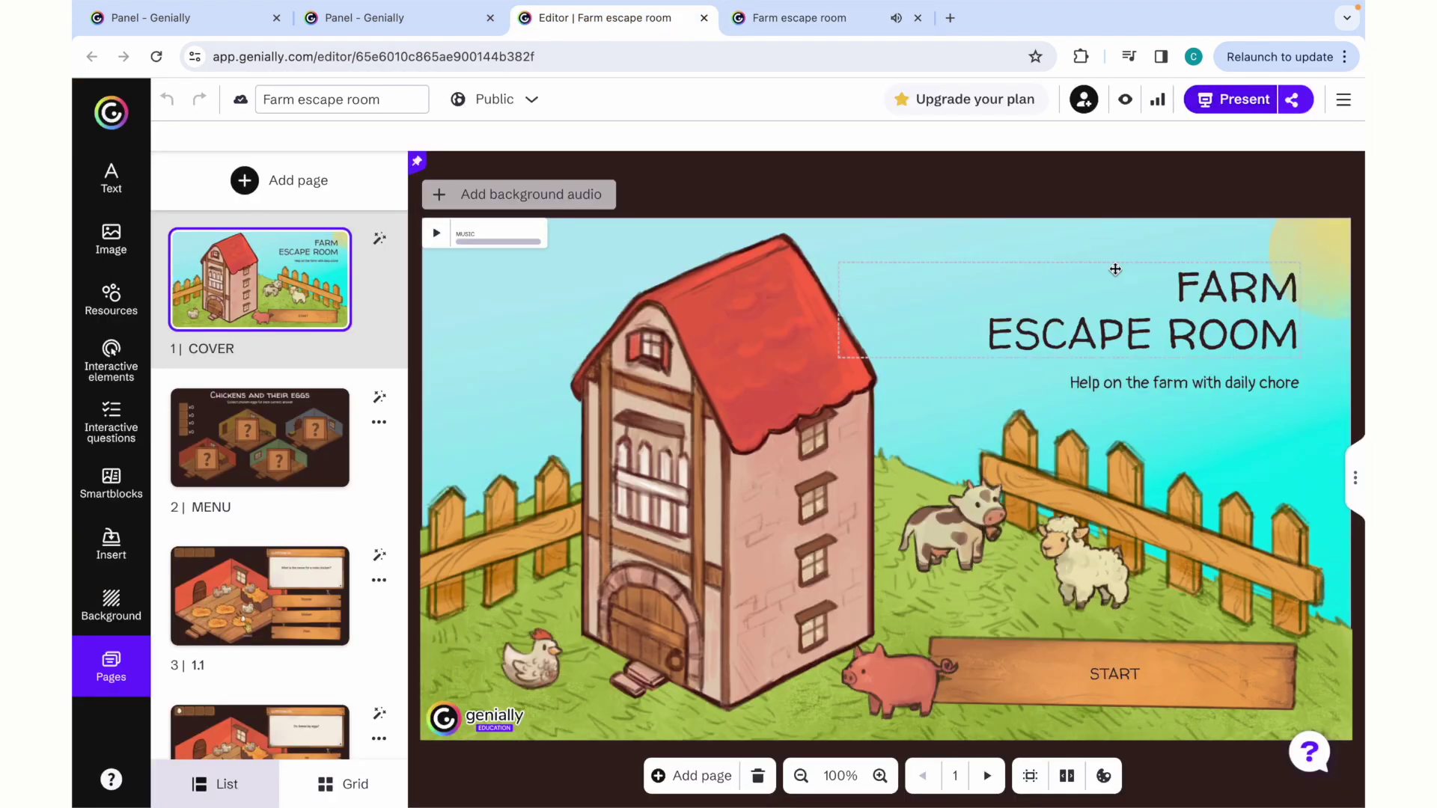
click(1293, 102)
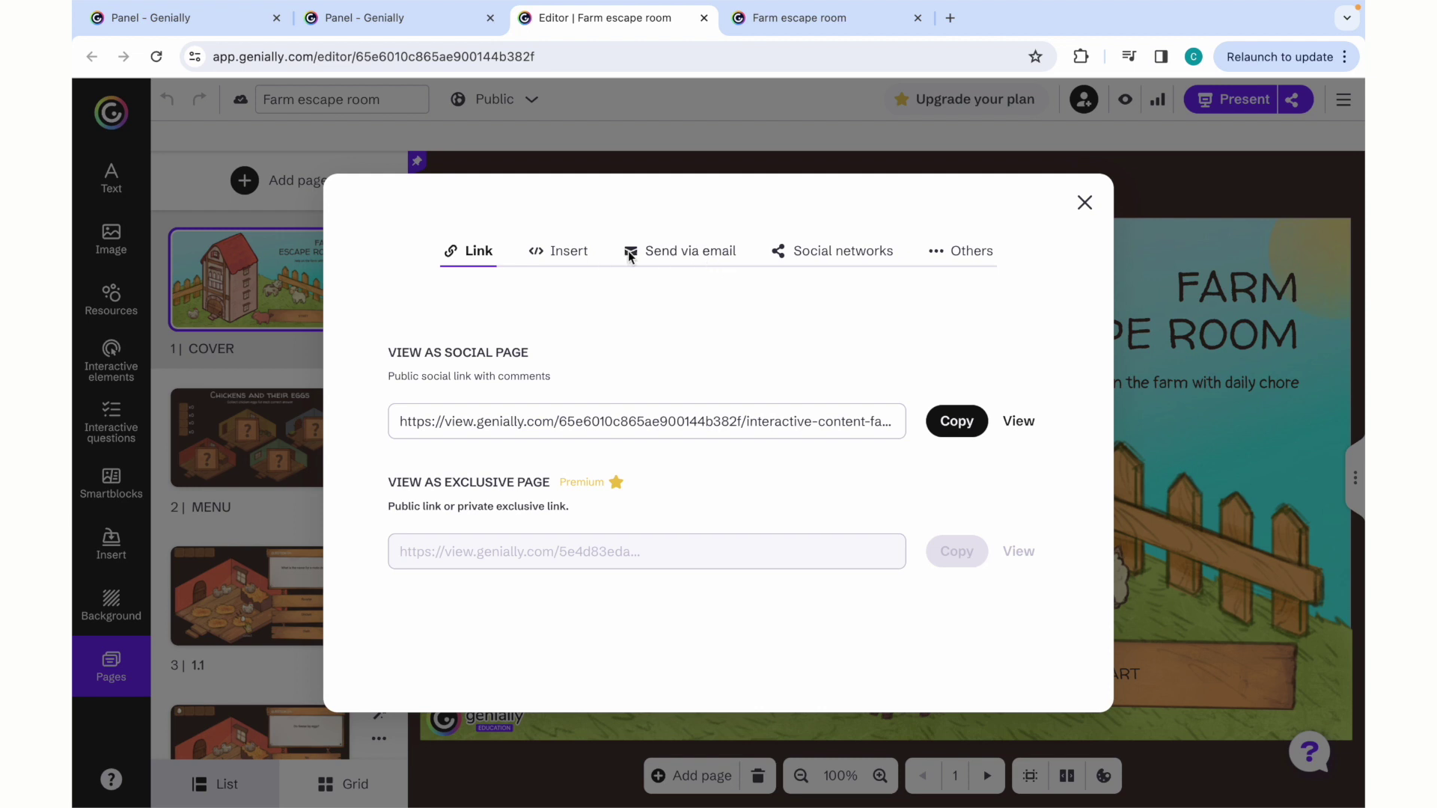
click(989, 263)
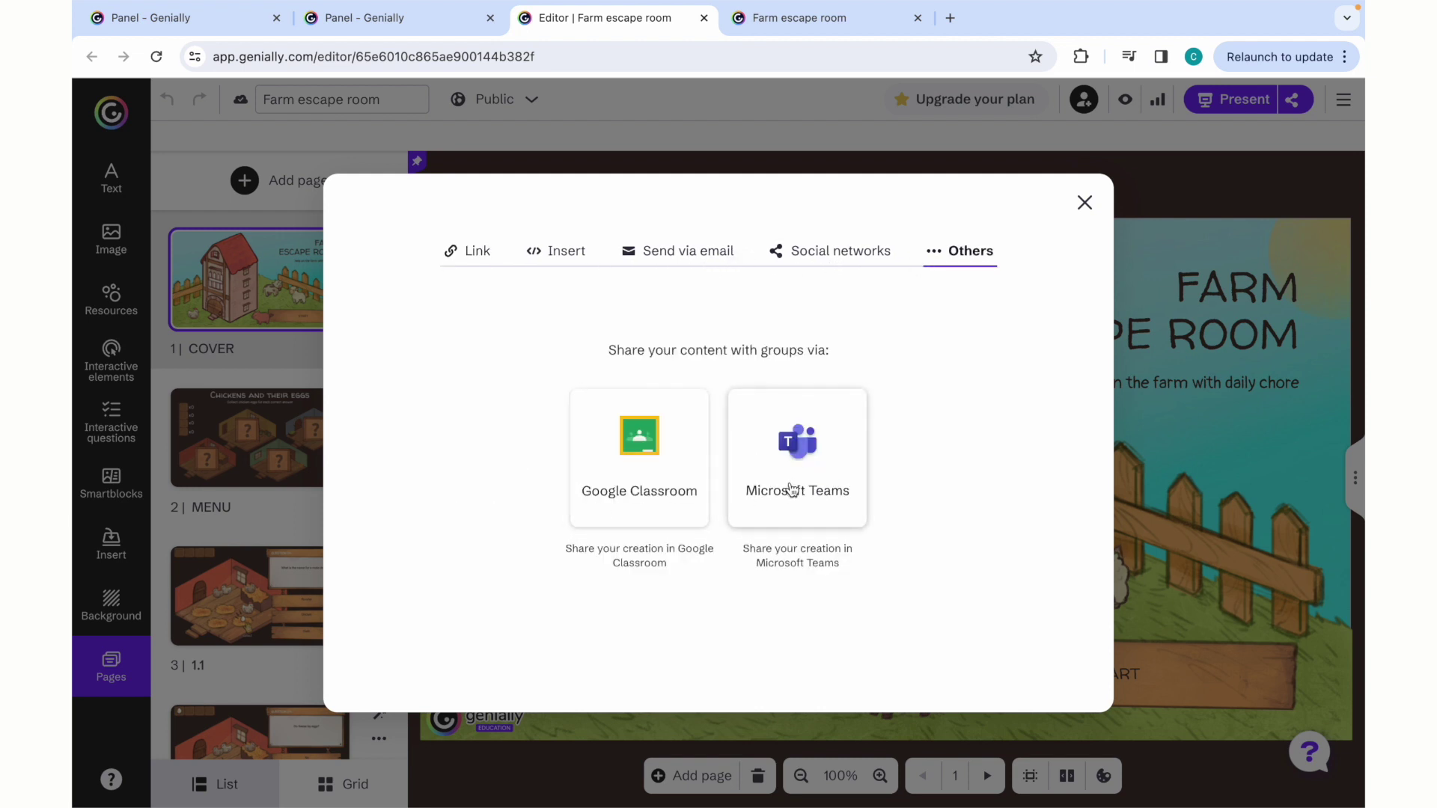
click(1085, 202)
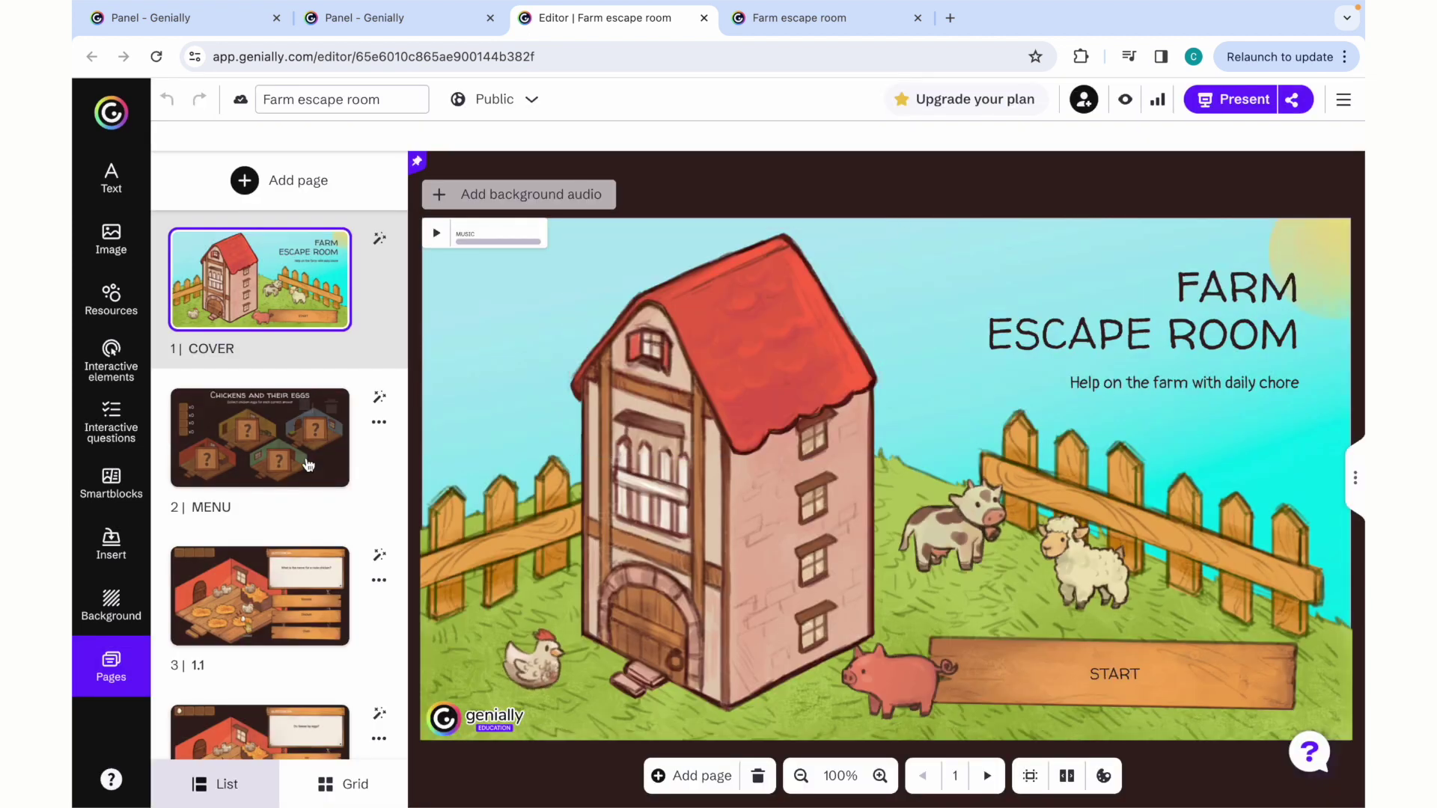
scroll(308, 465, down, 1)
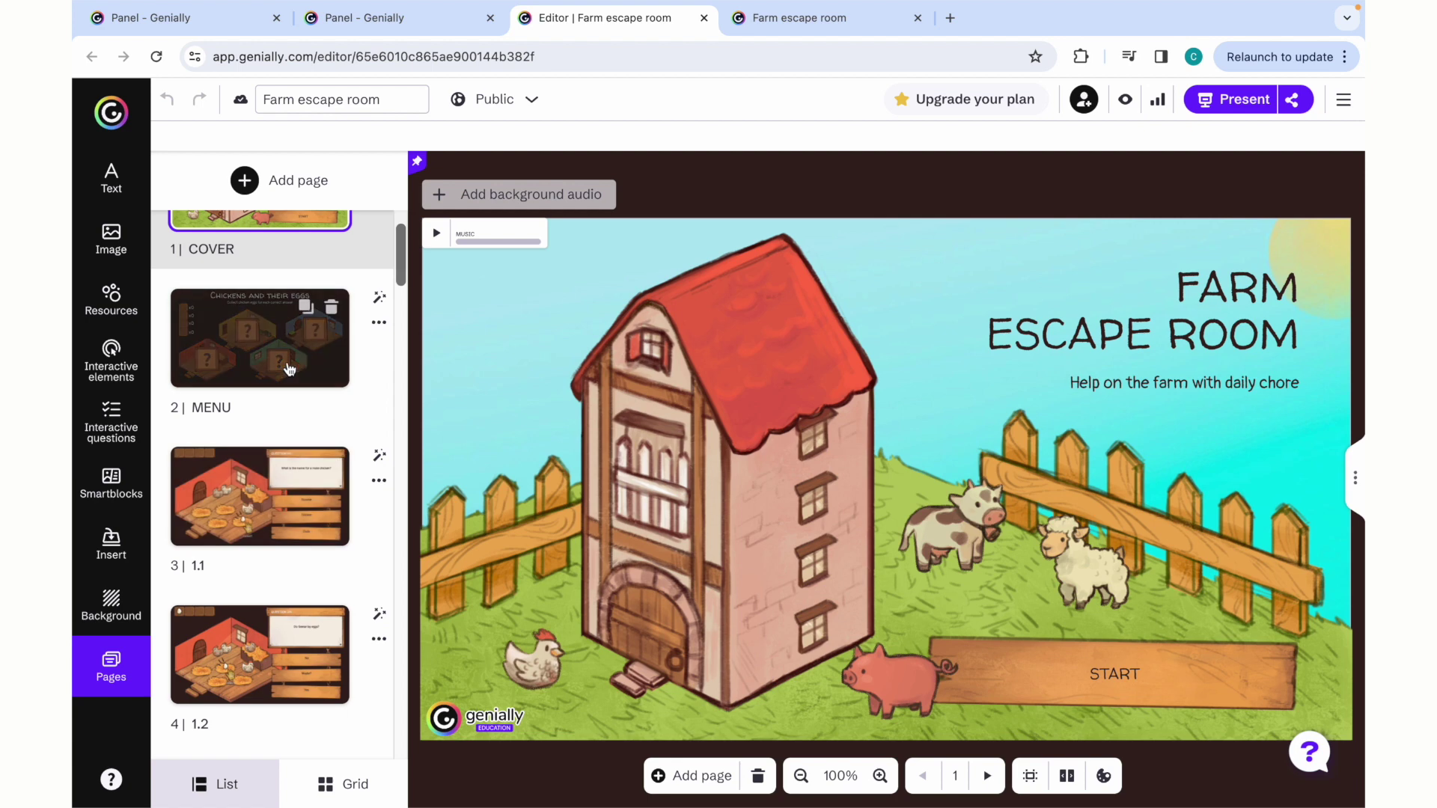
click(290, 369)
scroll(292, 367, up, 1)
click(318, 316)
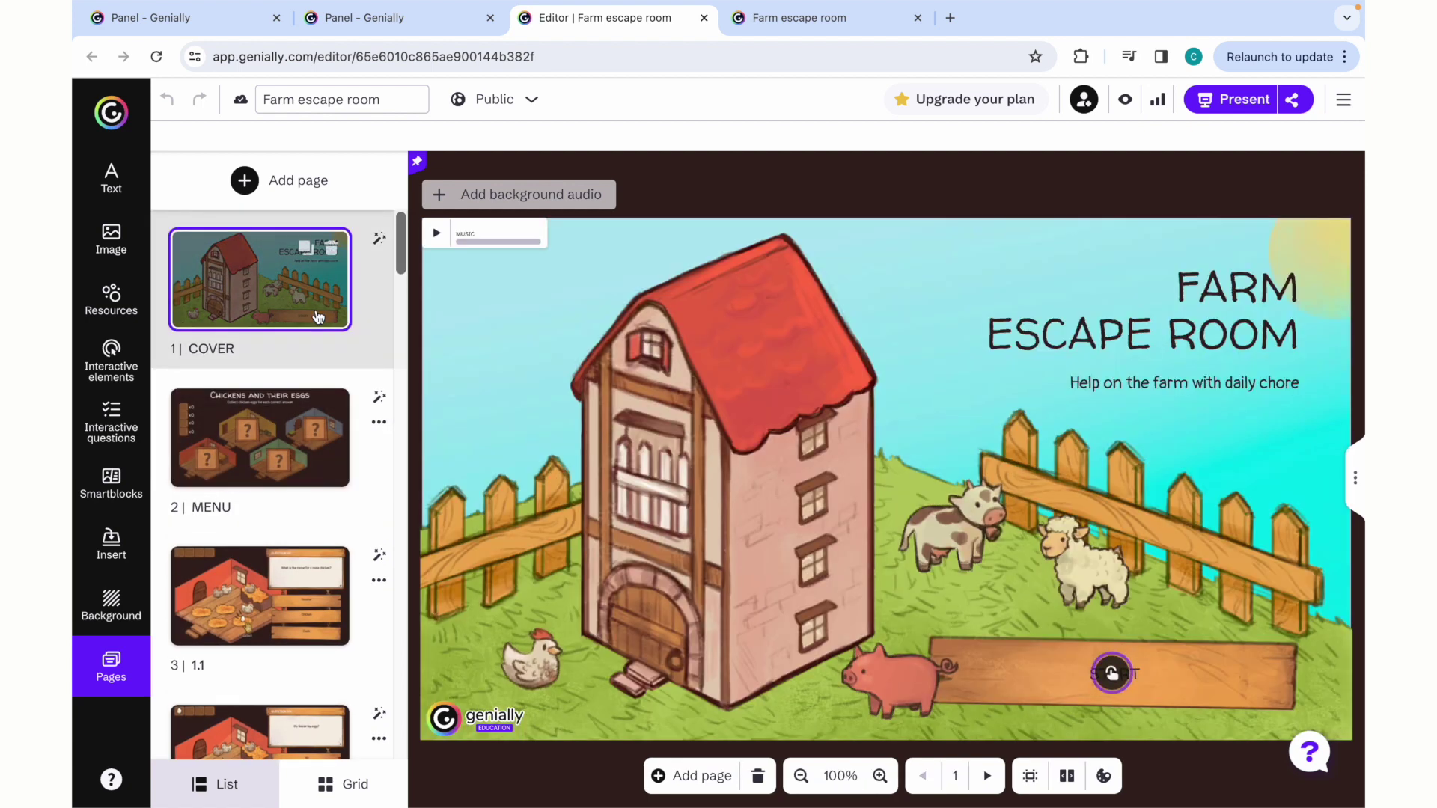
click(948, 16)
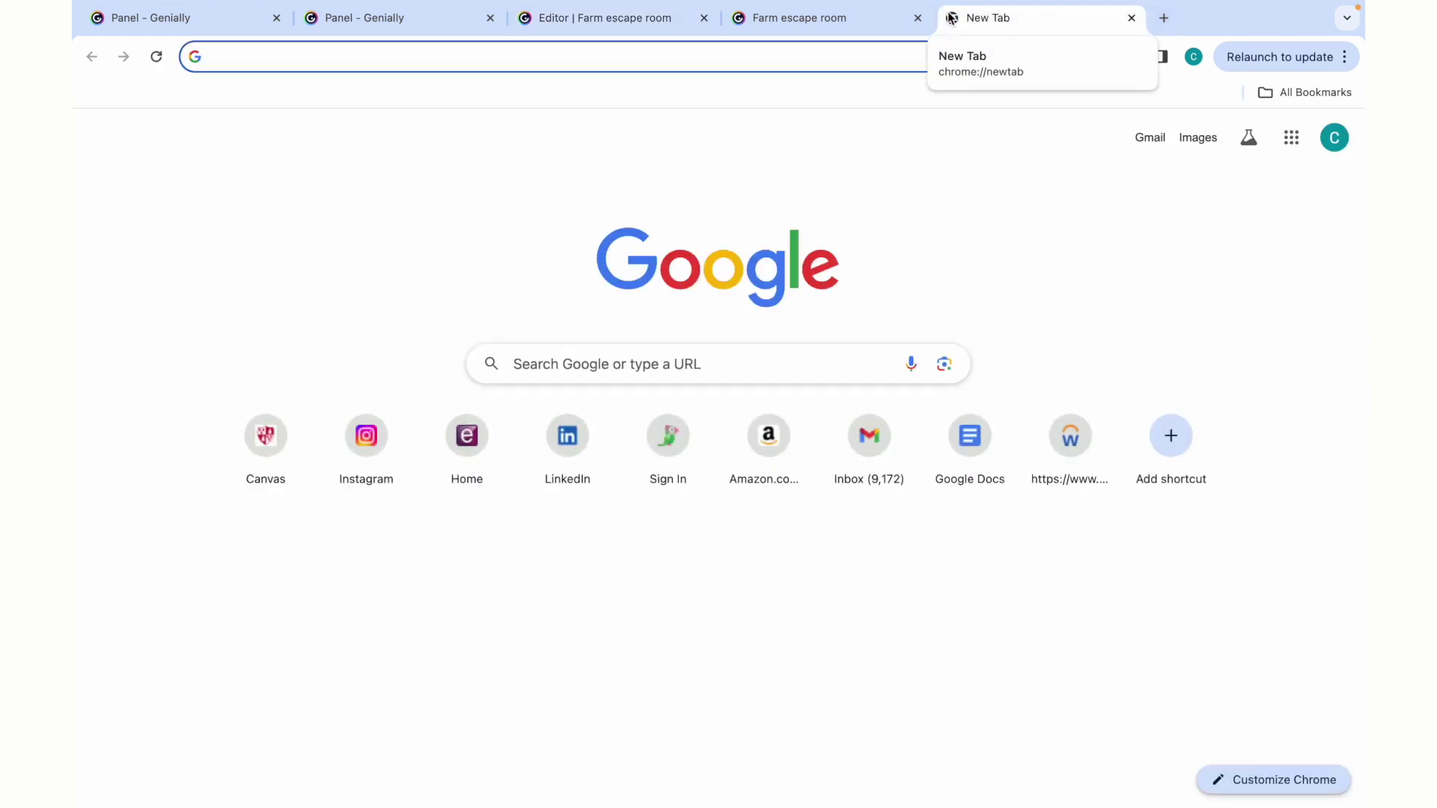
Go to adpcenter.org and open its Schedule an Appointment page.
text(a)
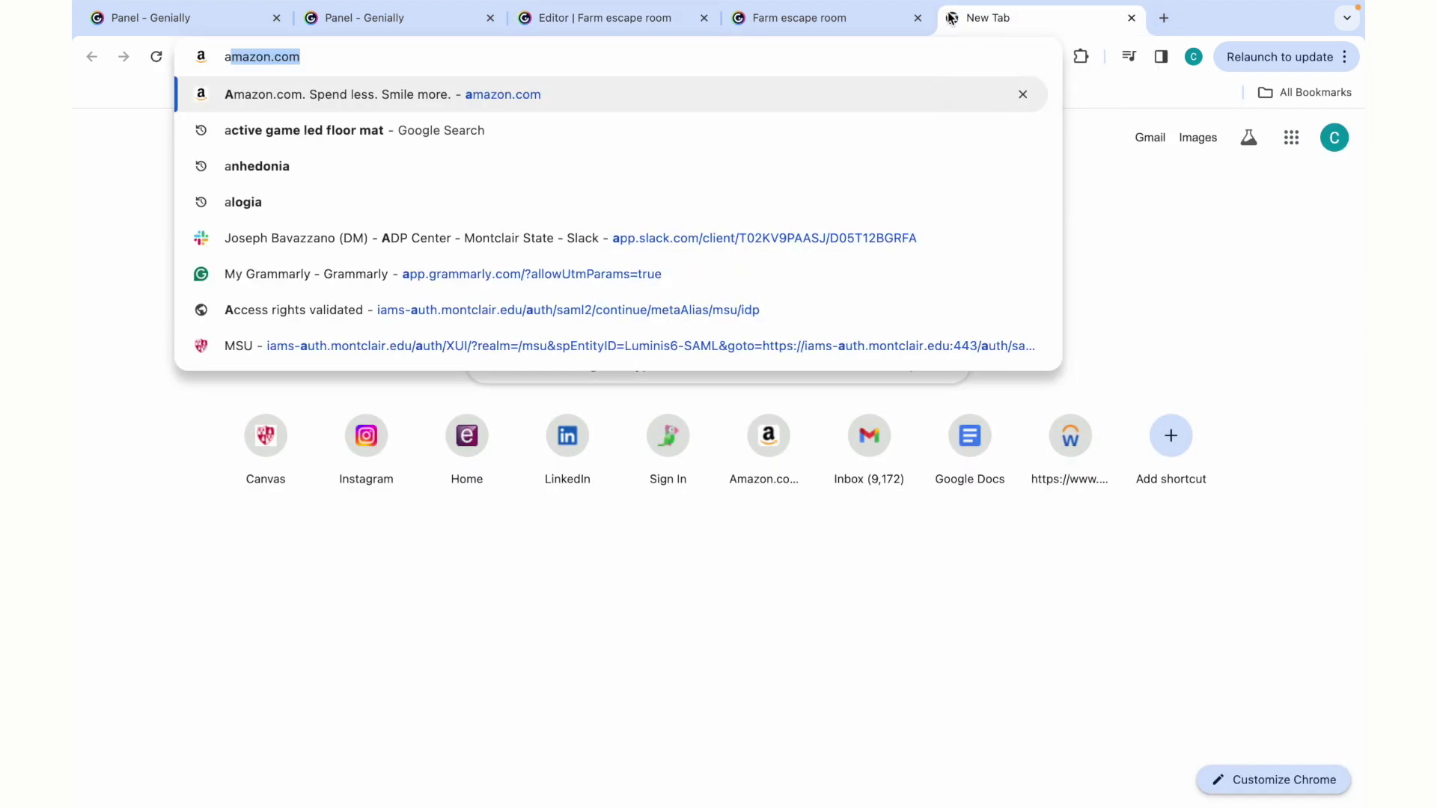
text(dpc)
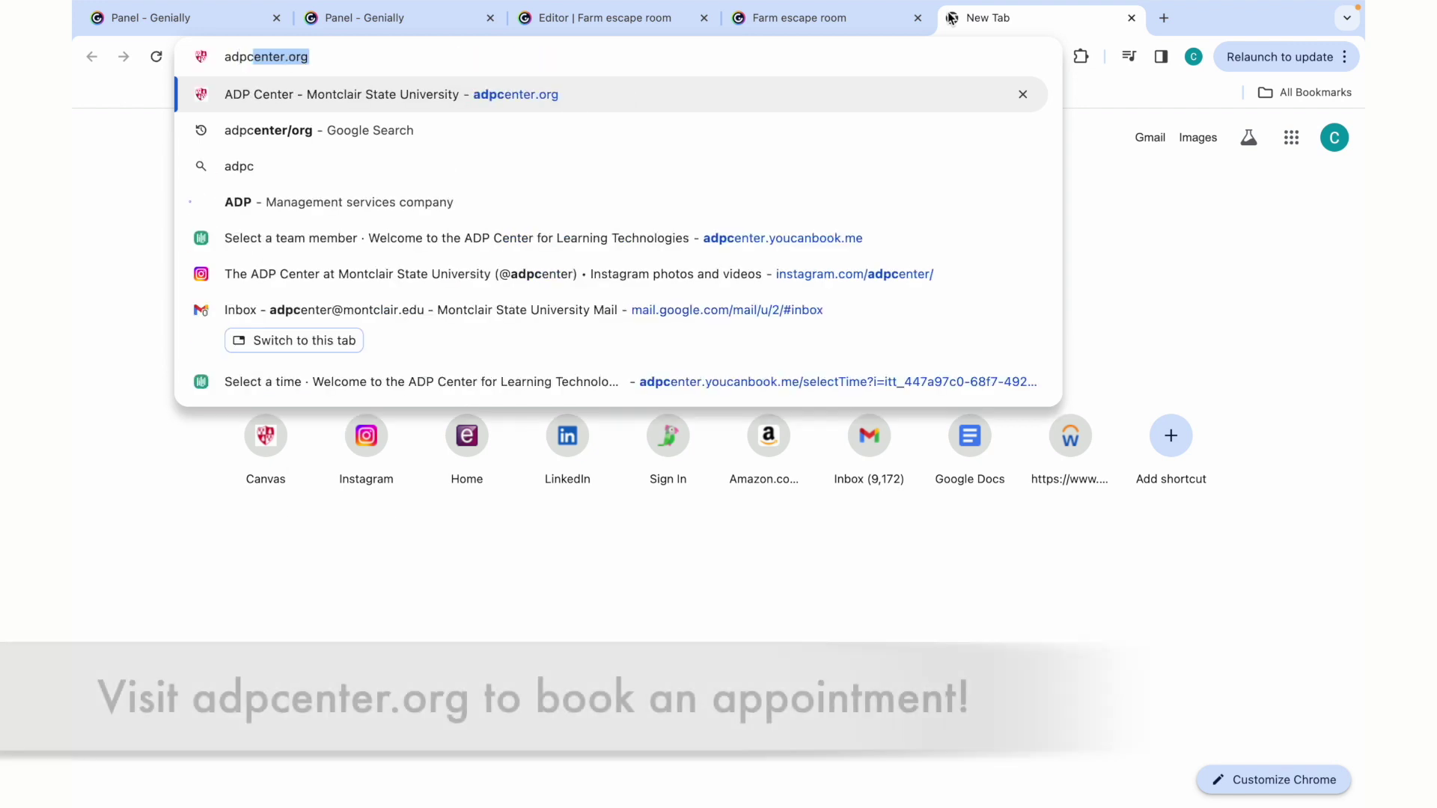
text(enter.org)
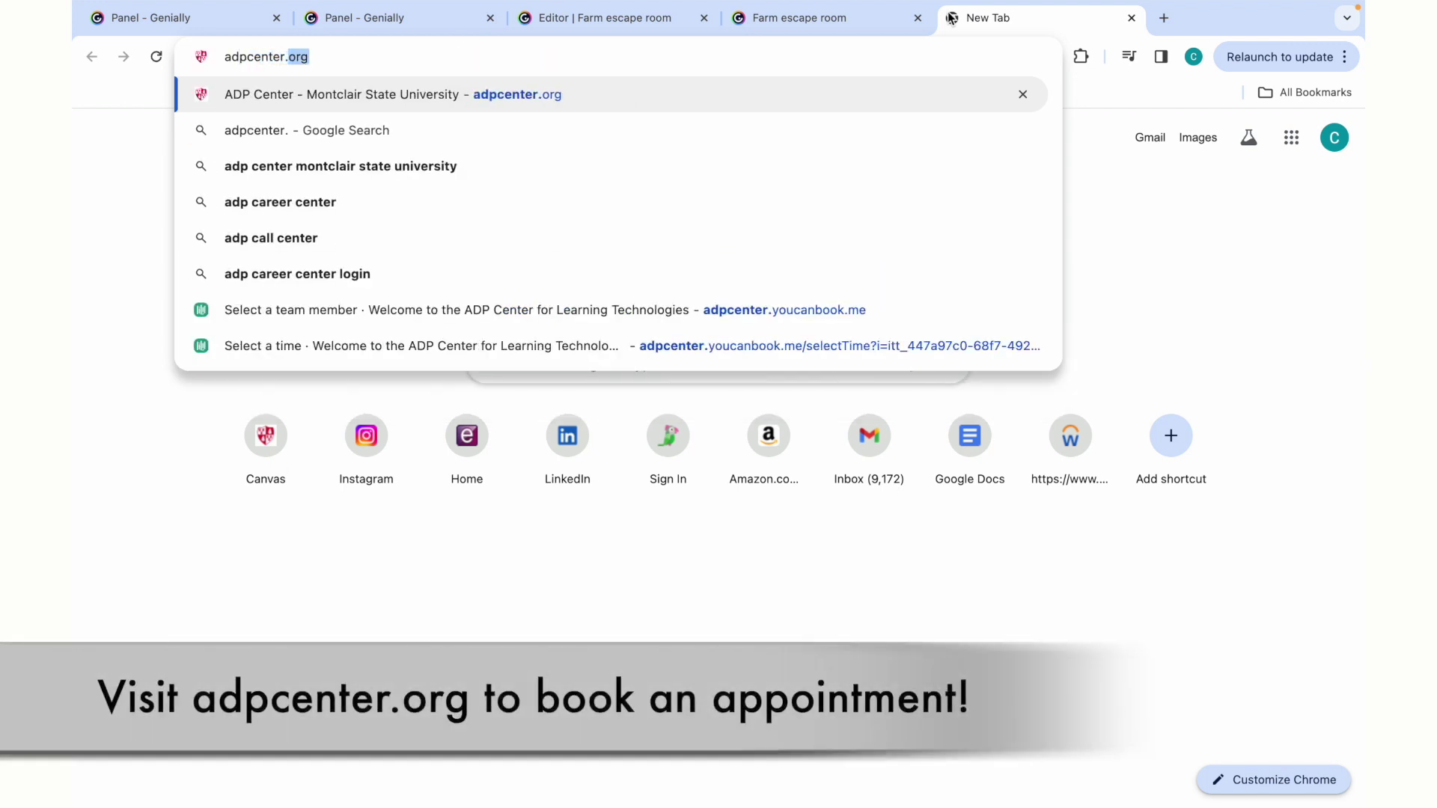
key(Return)
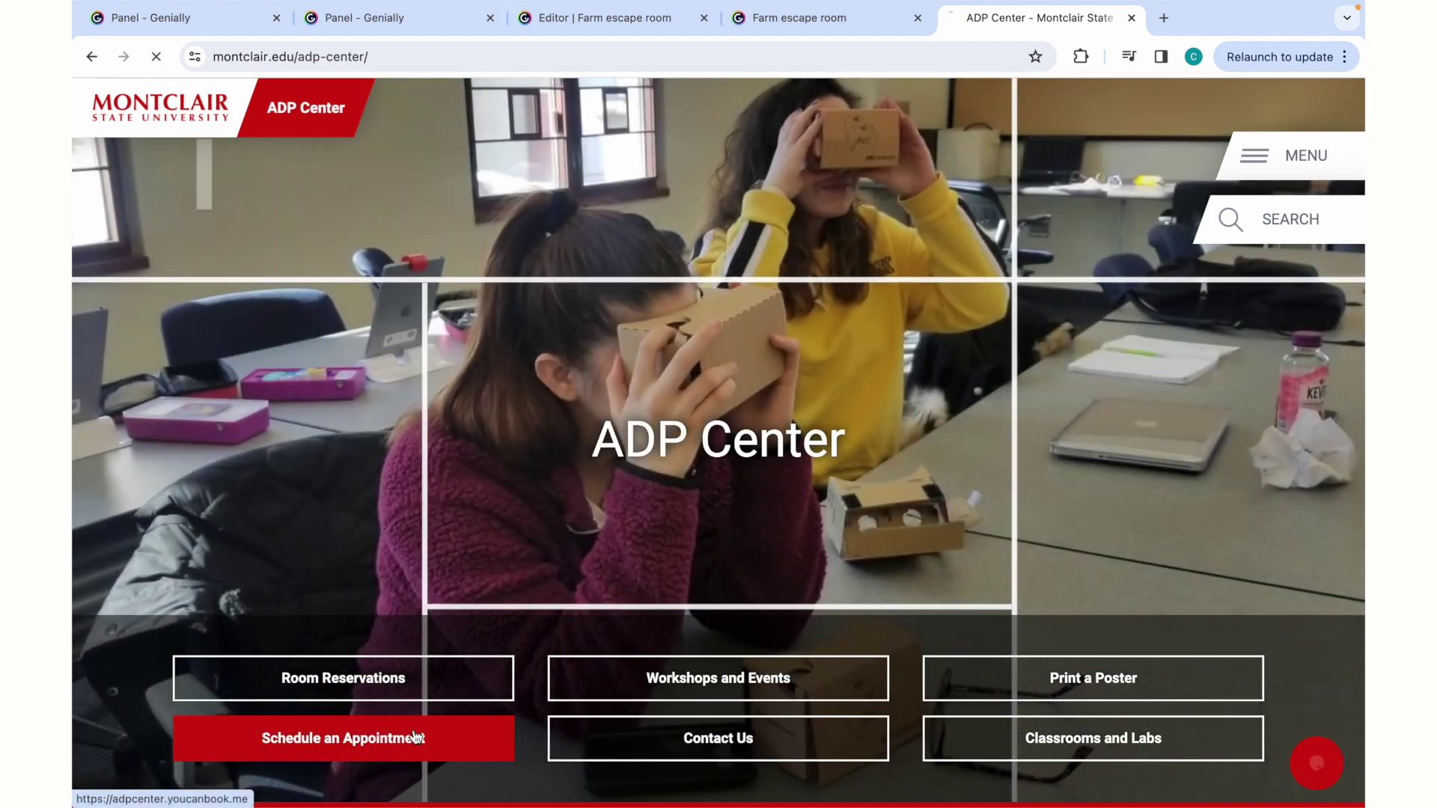
click(415, 737)
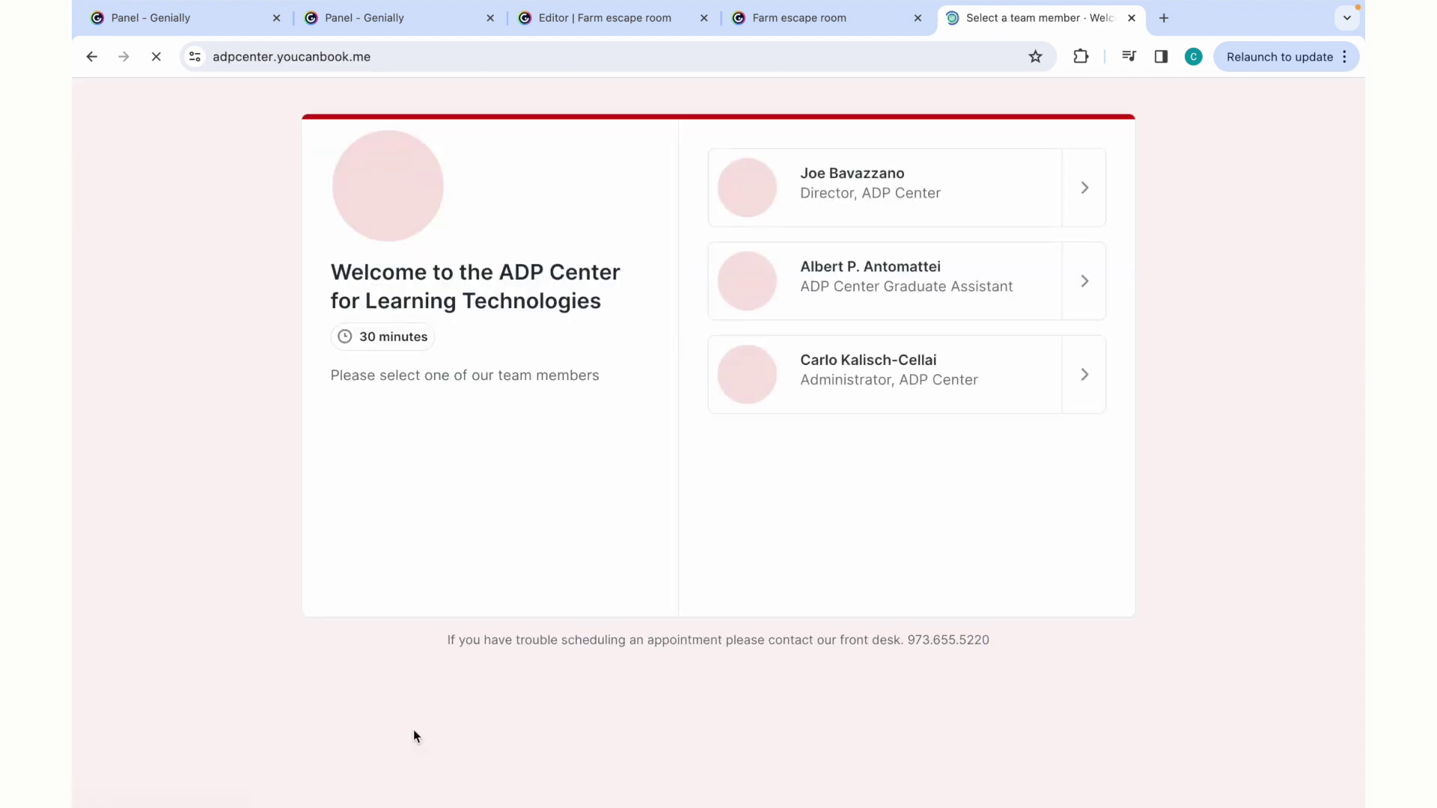